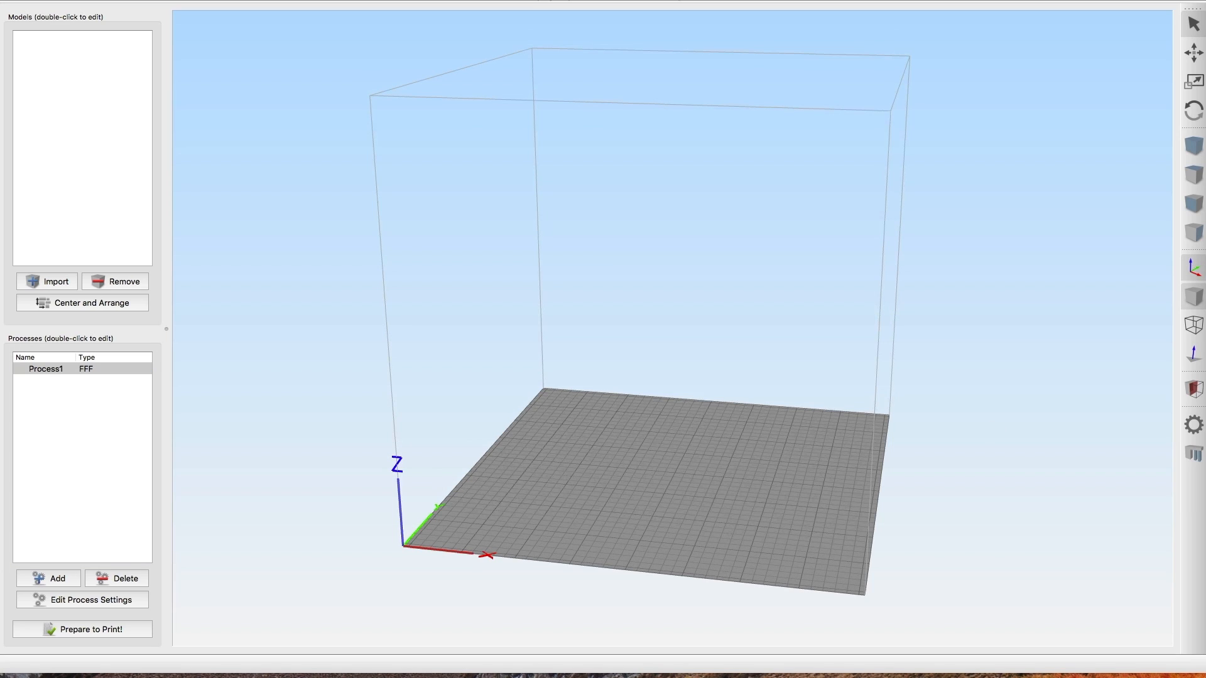
Step: Import the Part_4 model onto the build plate and inspect its shape up close
drag(939, 221, 673, 471)
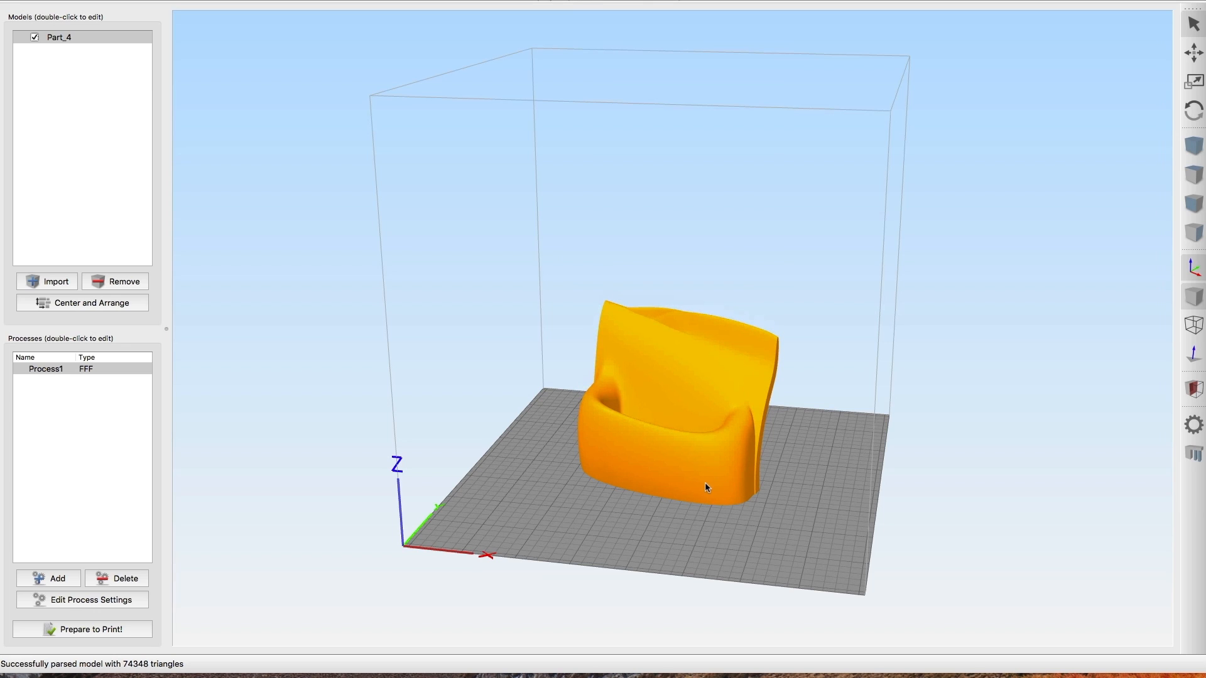
drag(705, 482, 702, 510)
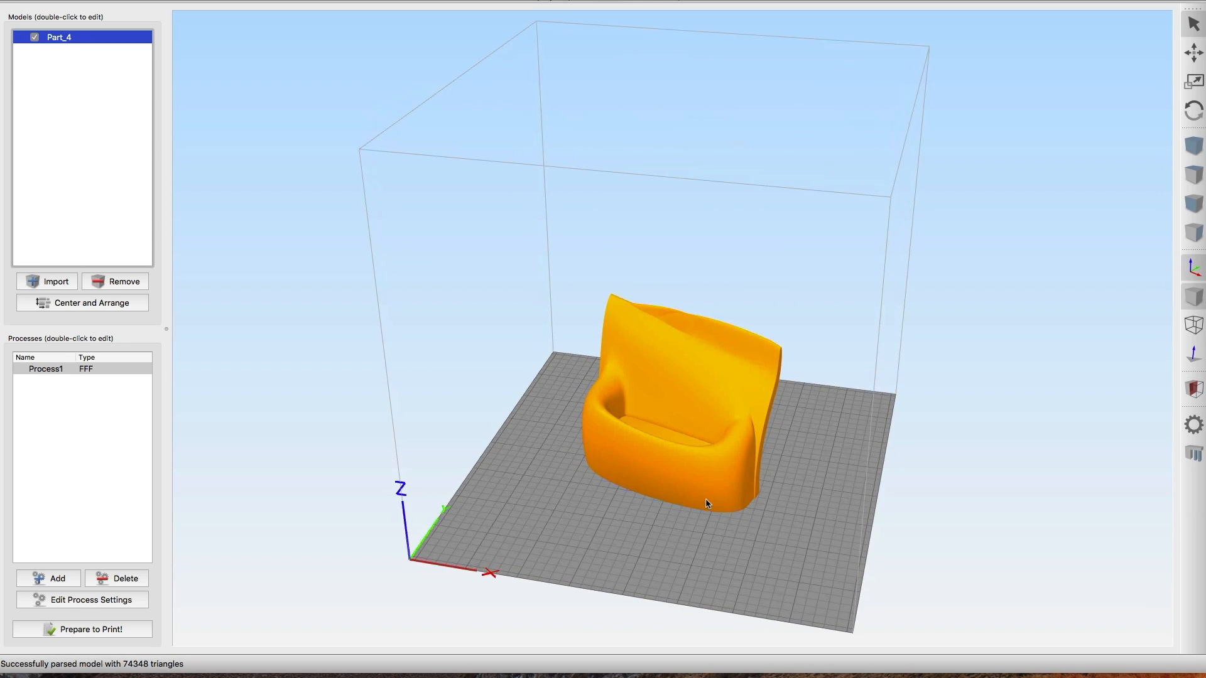
scroll(620, 490, up, 3)
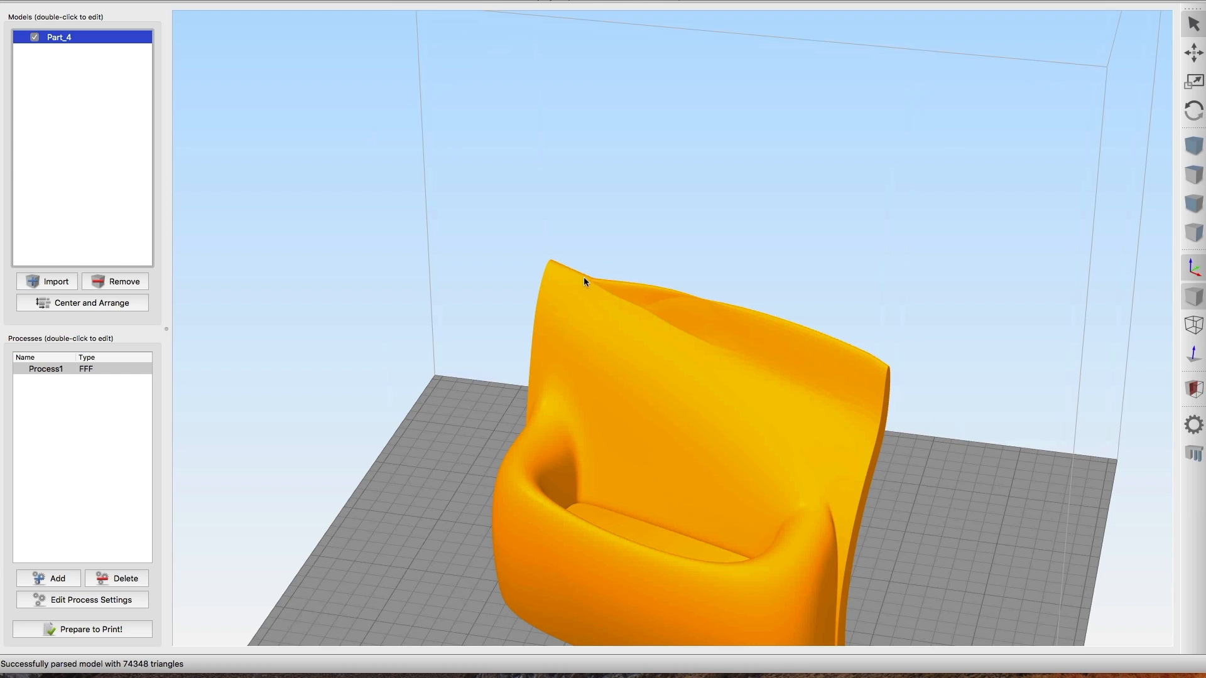
drag(799, 406, 721, 597)
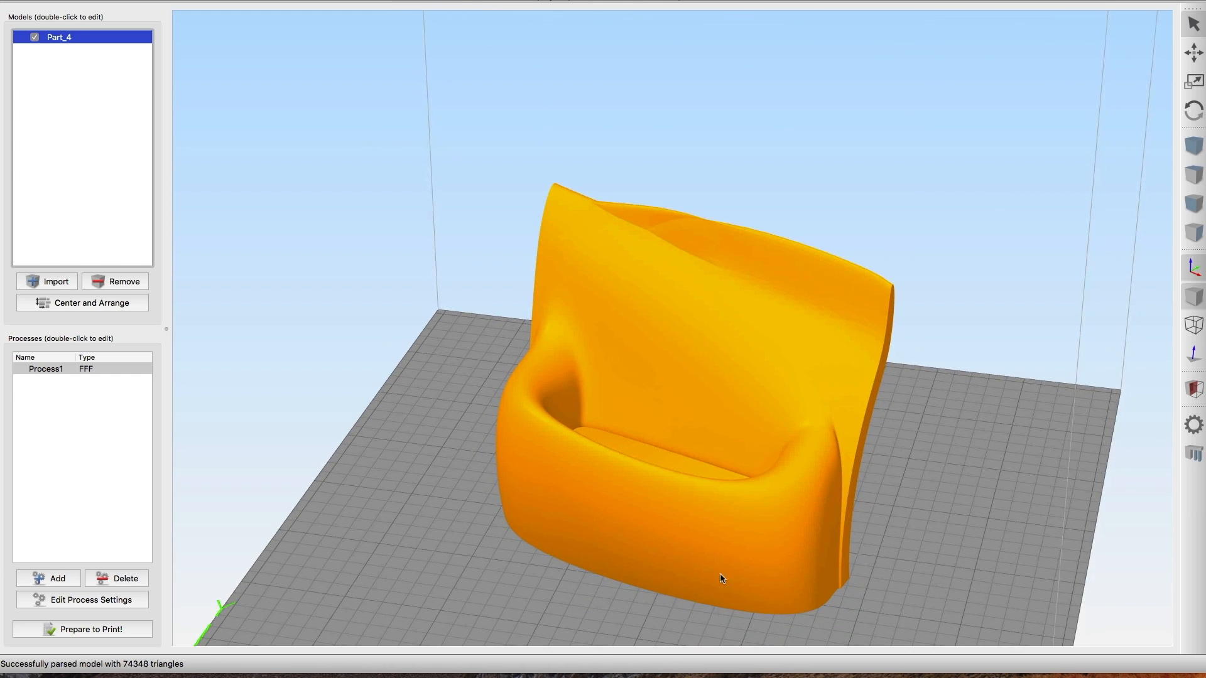
drag(720, 541, 722, 436)
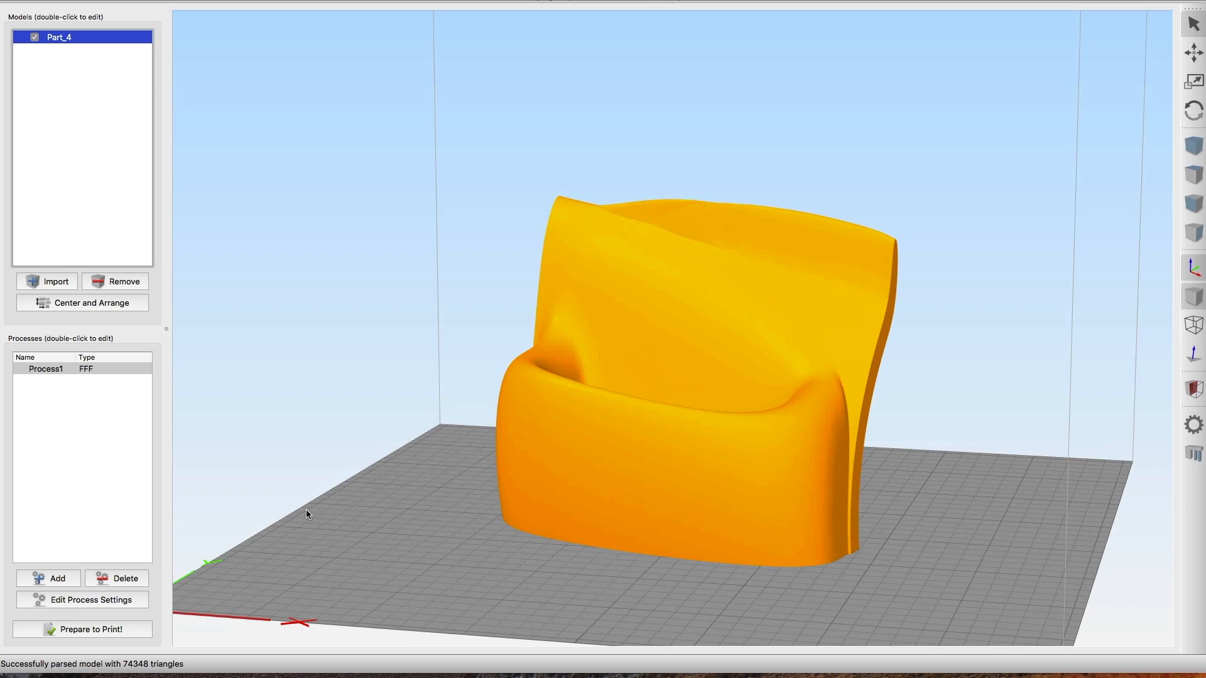
right_drag(615, 450, 613, 467)
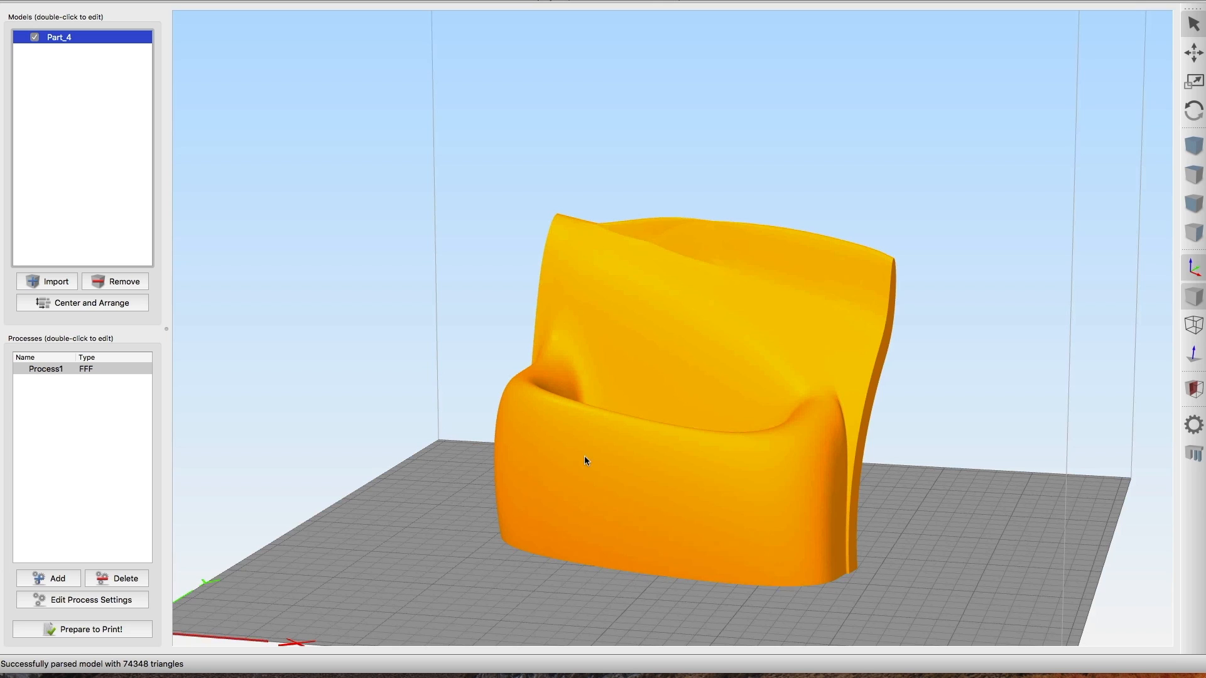
Step: Update the Stratomaker profile with Process1's modified settings and review the layer settings at High print quality
click(64, 599)
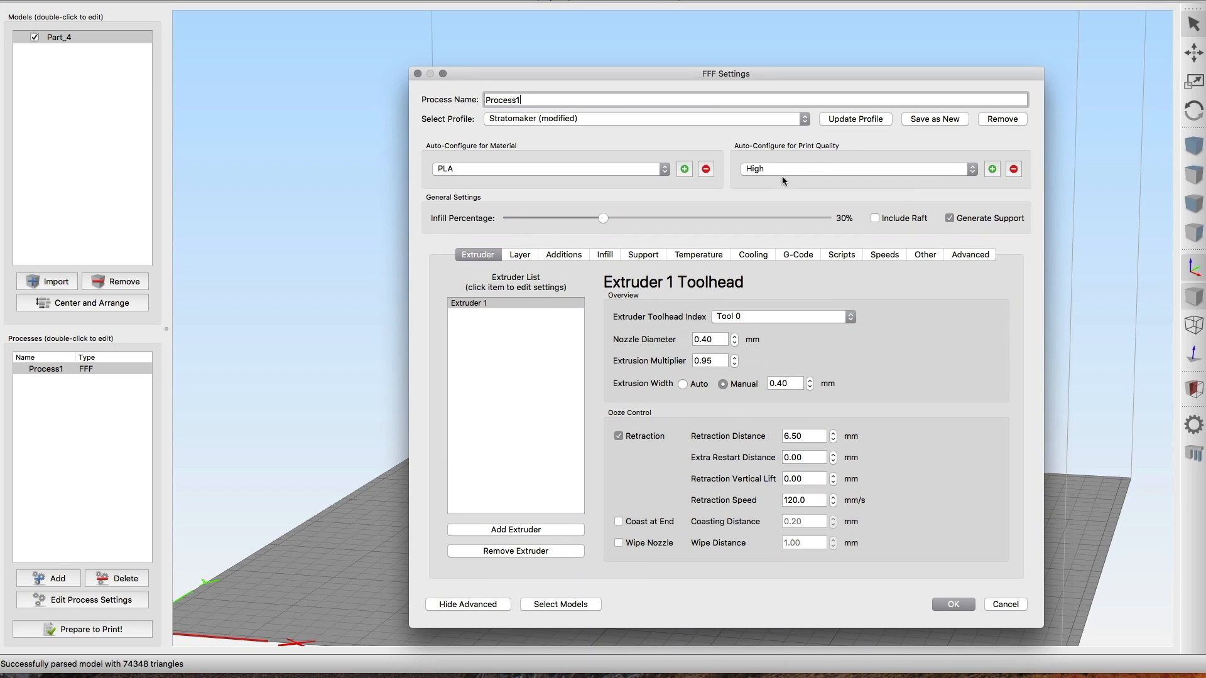
click(837, 123)
click(520, 254)
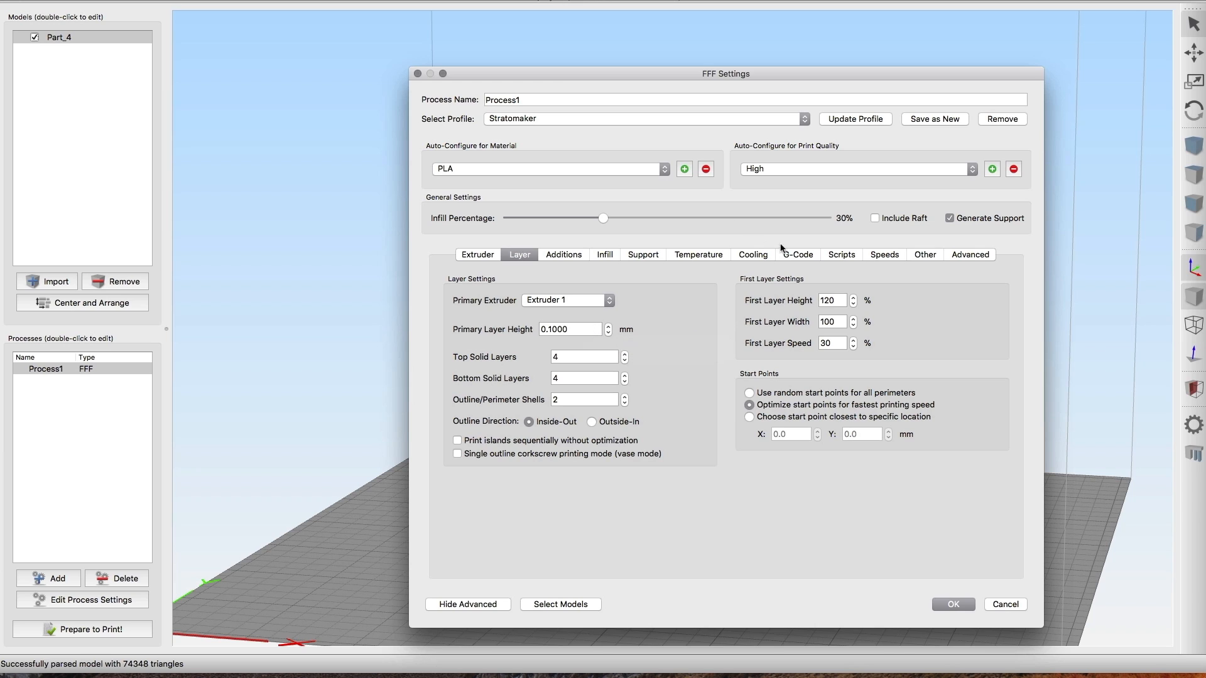
click(948, 603)
Step: Slice the model at High quality, examine the toolpath preview and build statistics from several sides, and exit the preview
click(85, 628)
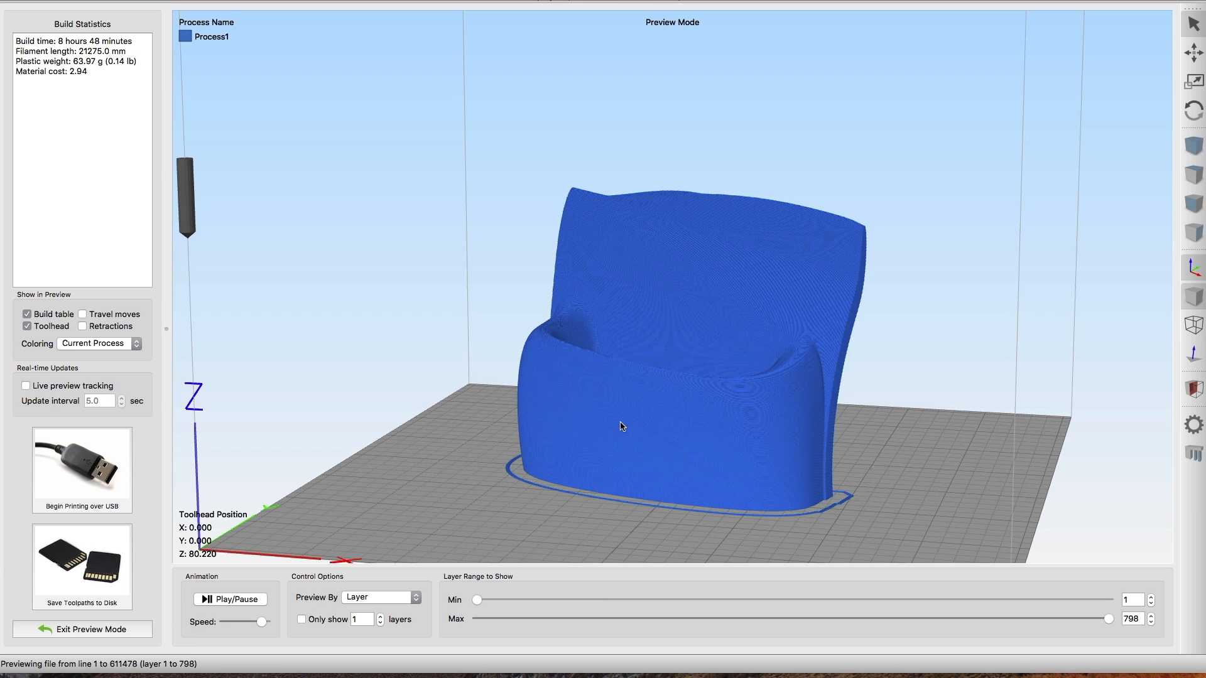
drag(660, 421, 353, 416)
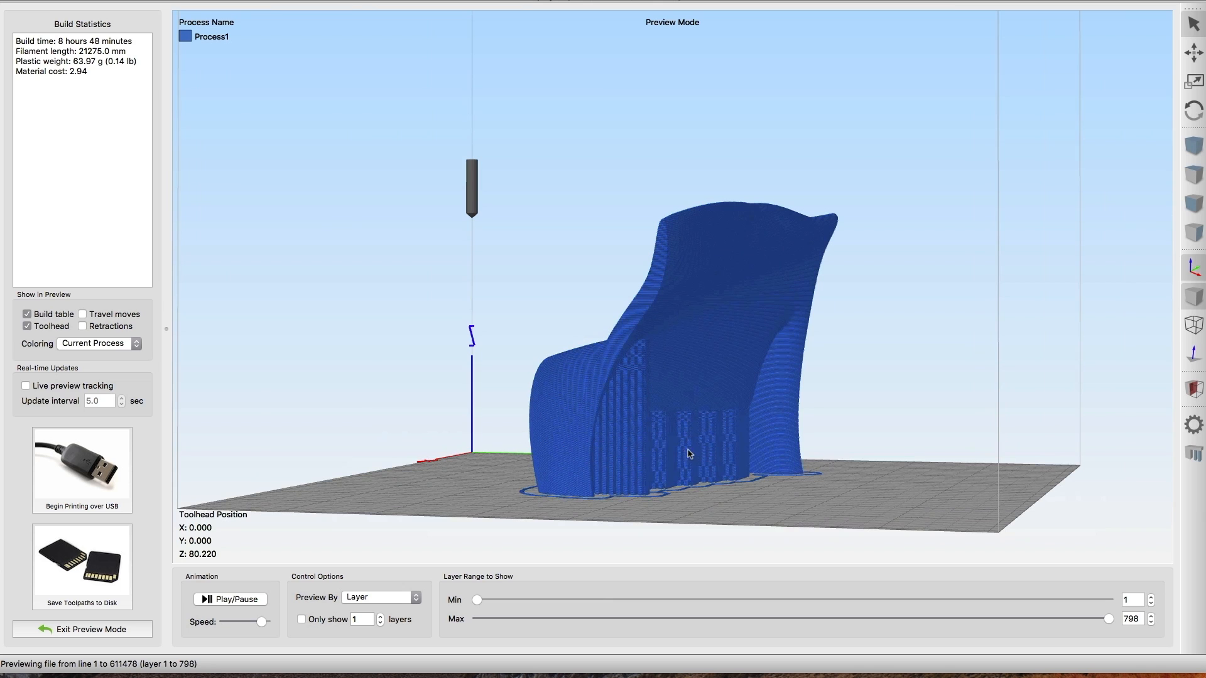
drag(689, 452, 746, 445)
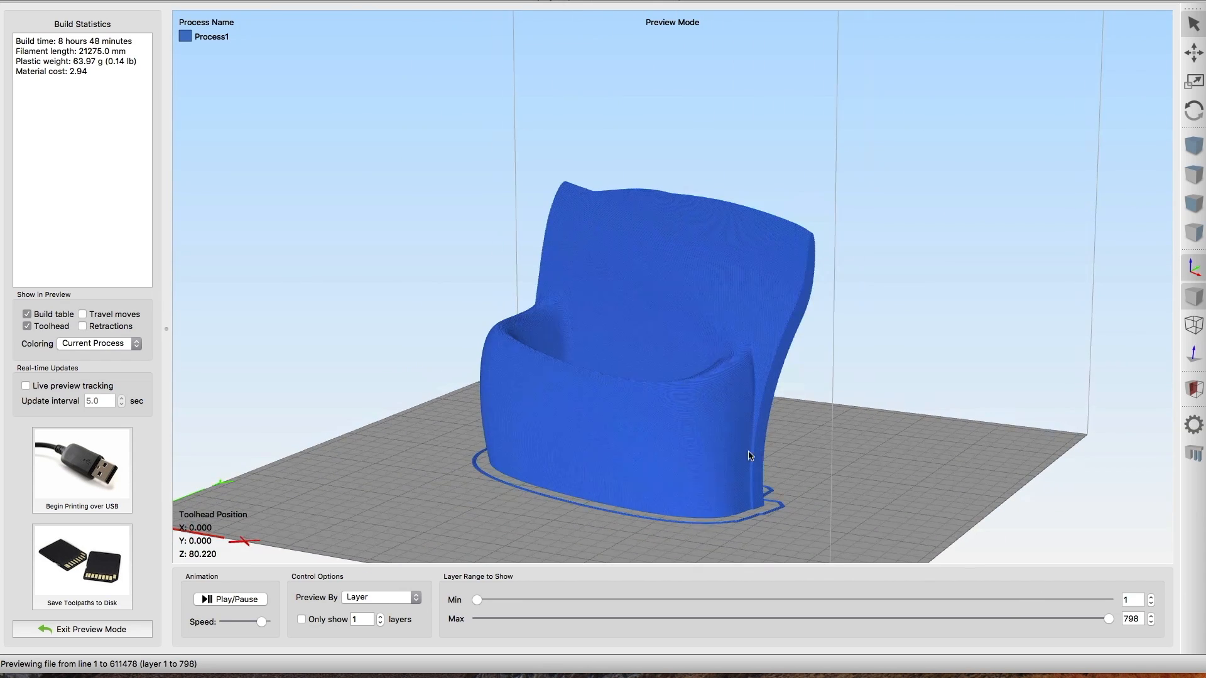
scroll(798, 464, up, 3)
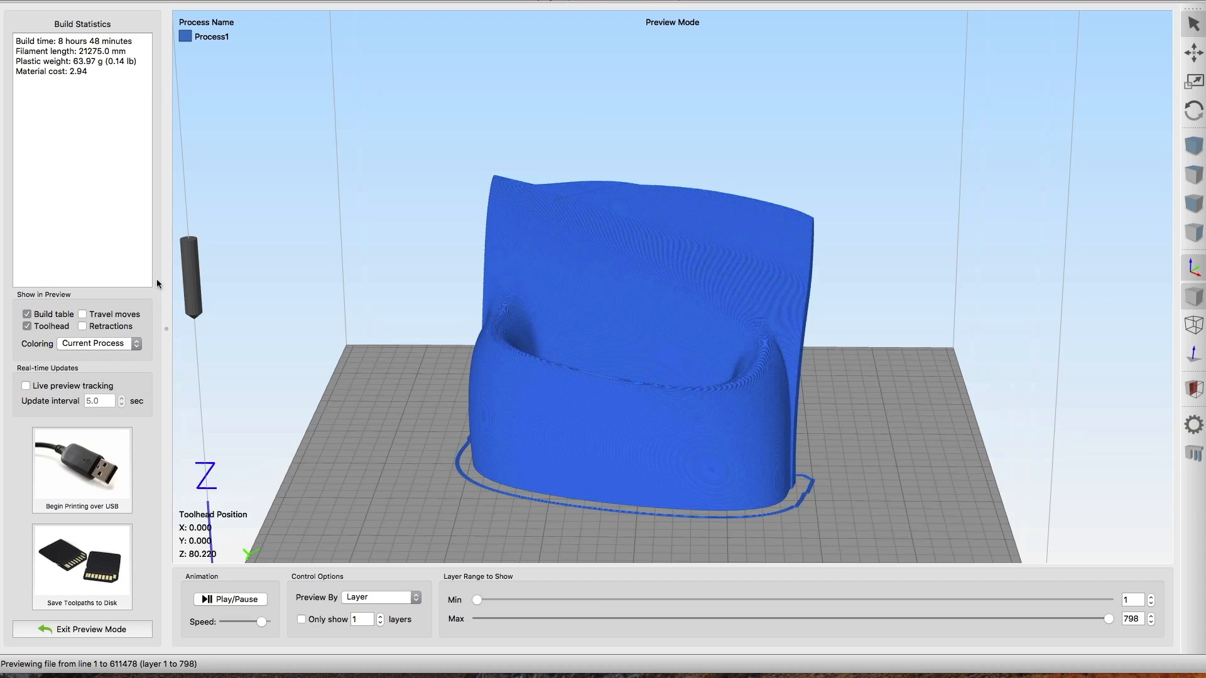
click(122, 628)
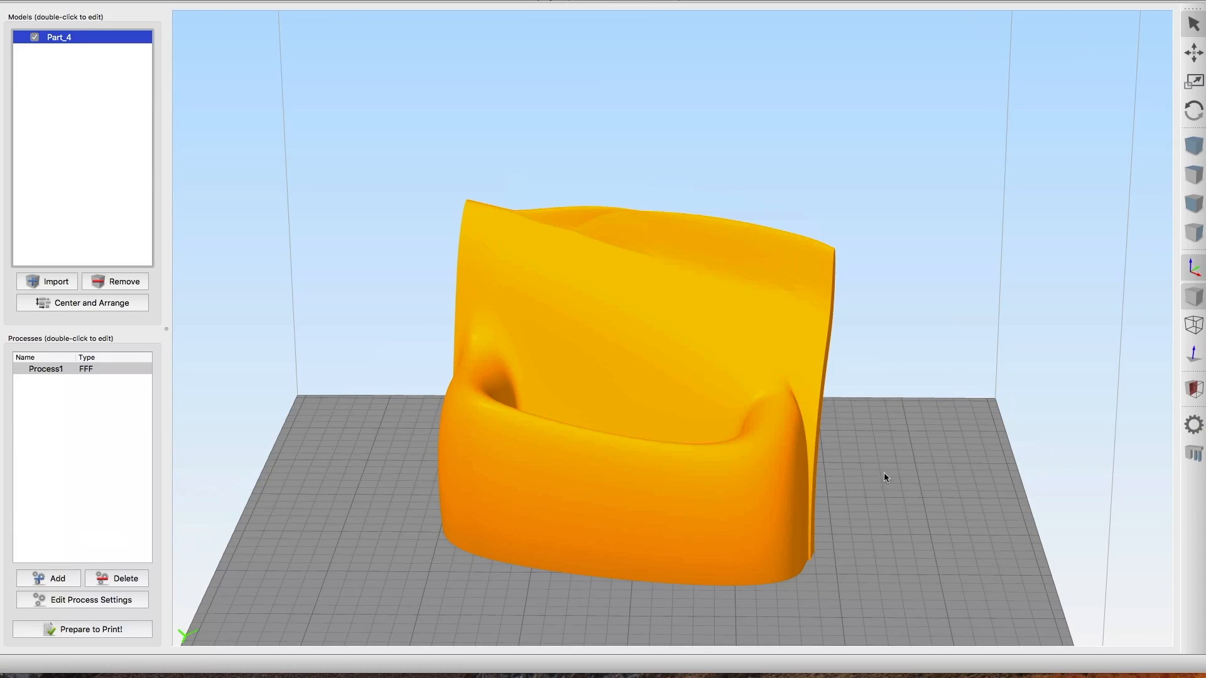
Step: Set Process1's print quality to Fast, check its layer settings, and preview the sliced toolpaths and build statistics
click(99, 598)
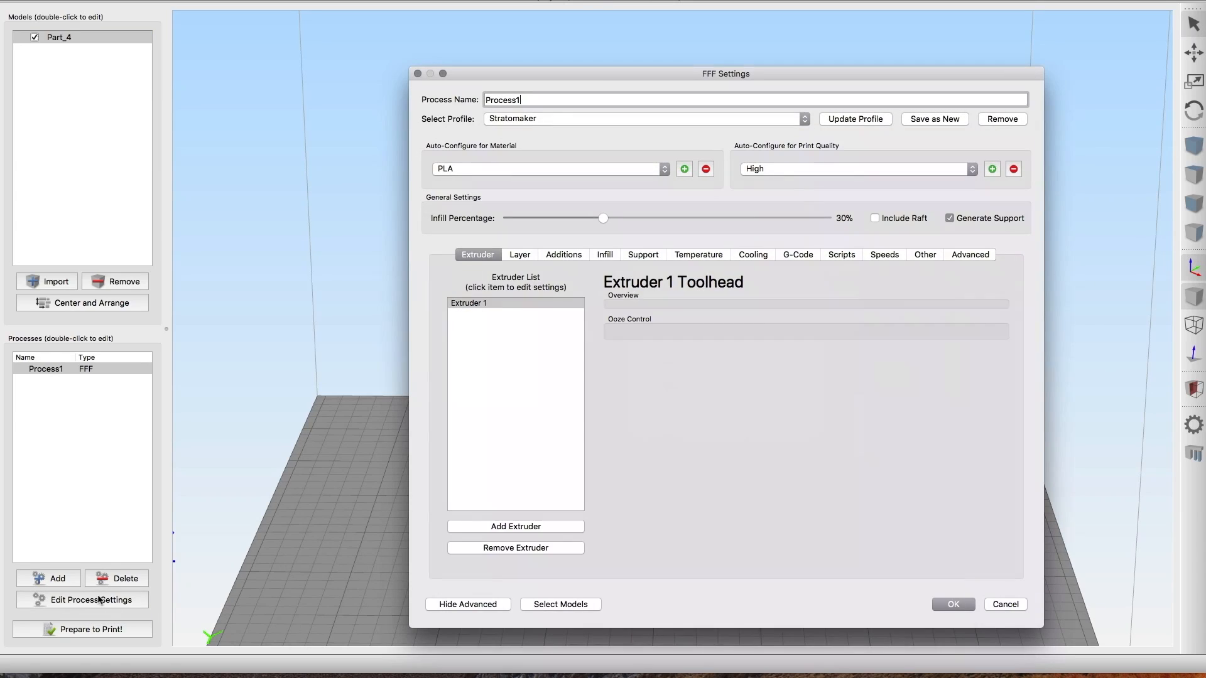
click(783, 169)
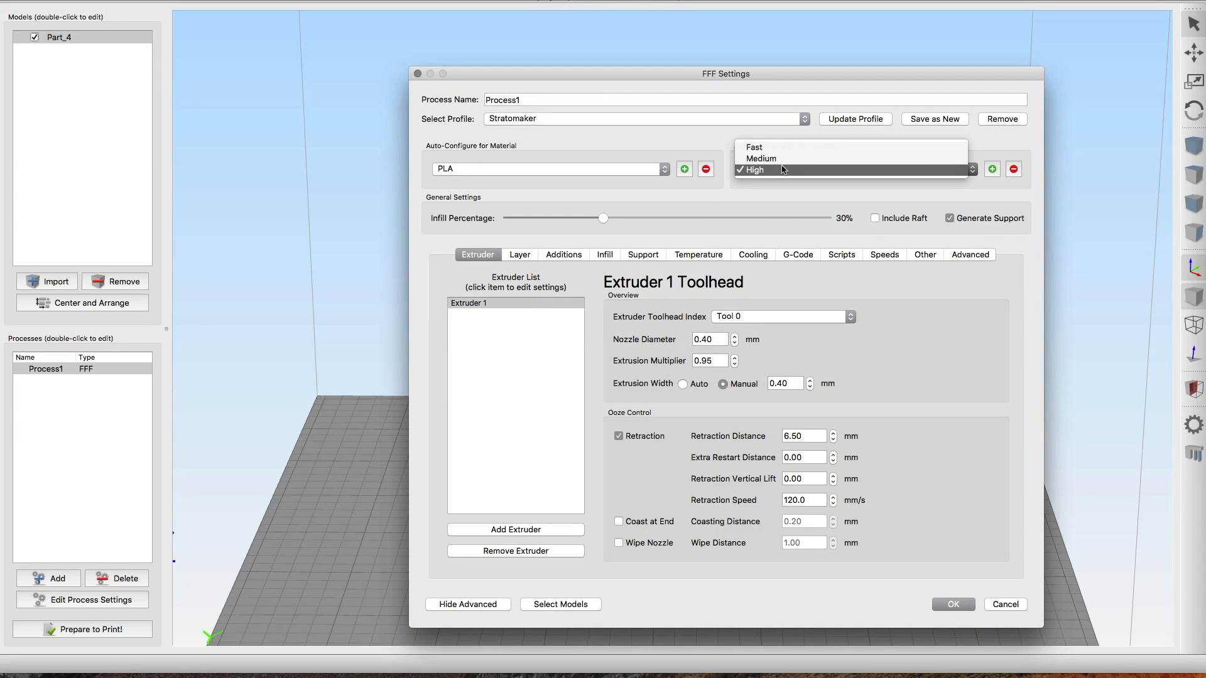
click(782, 147)
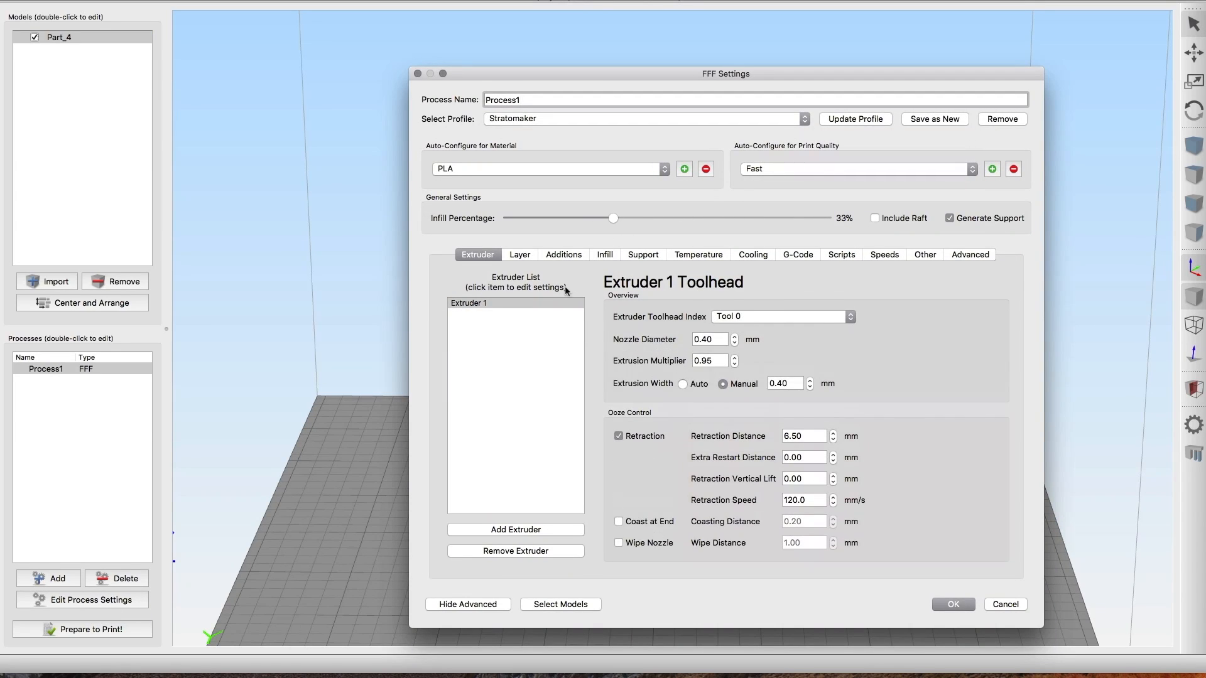
click(522, 256)
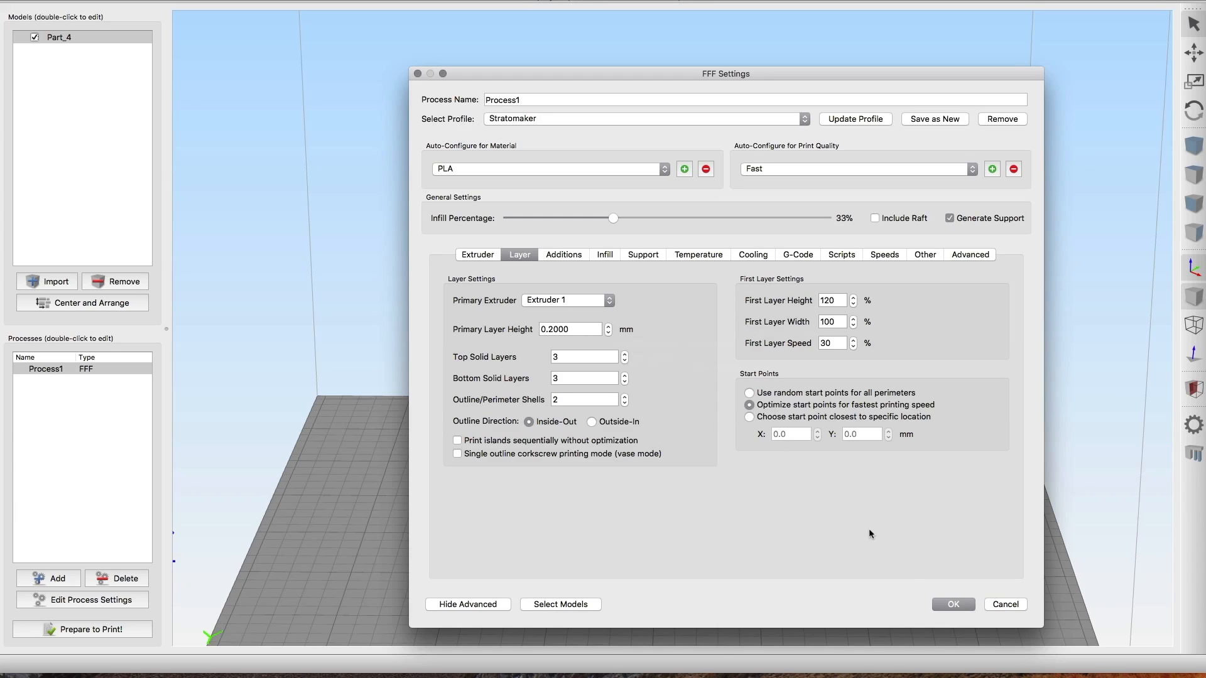
click(954, 604)
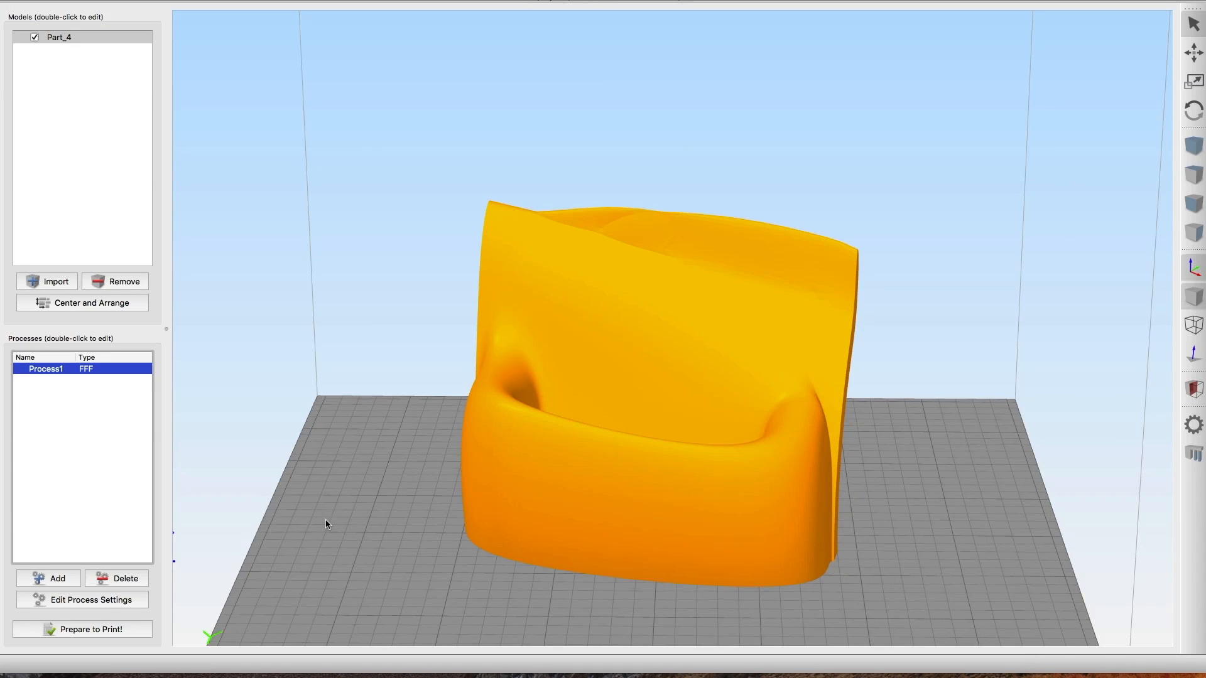
click(92, 630)
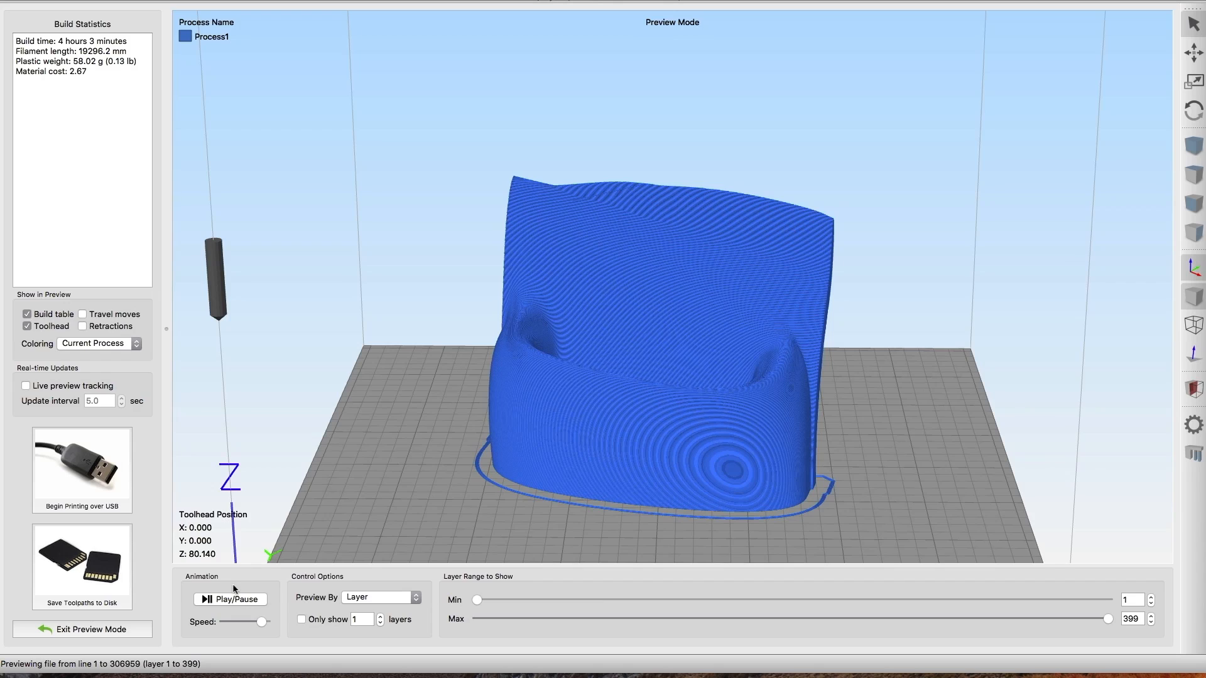
click(112, 630)
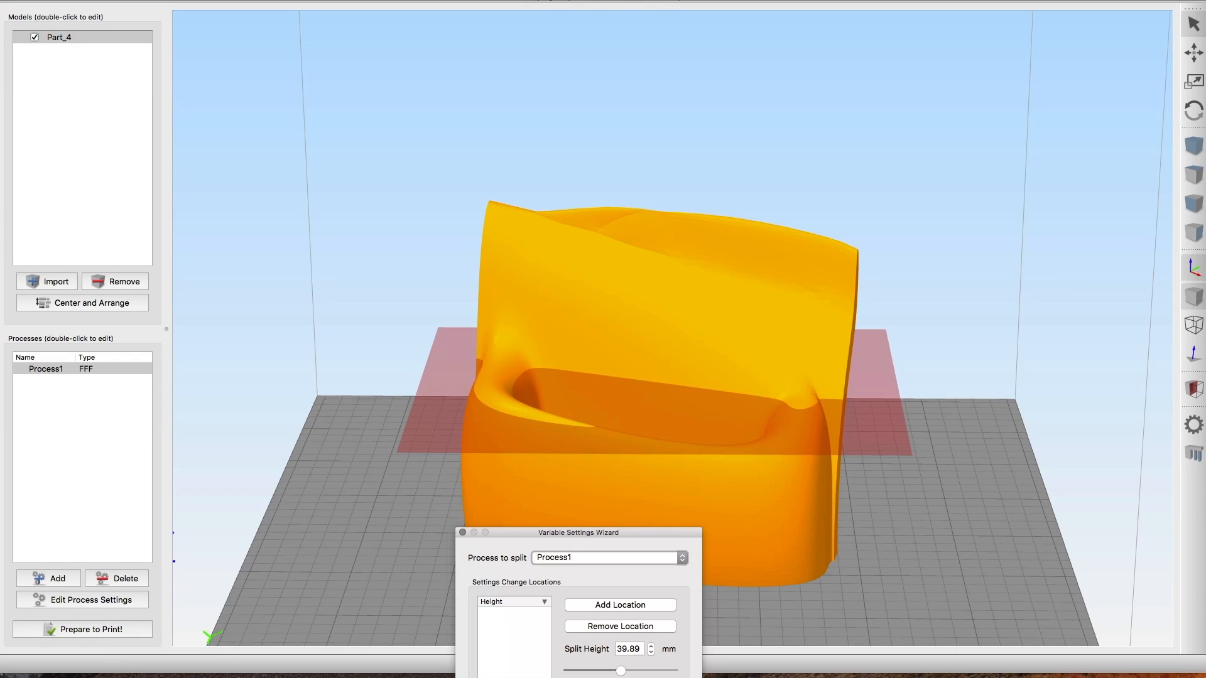
Step: In the Variable Settings Wizard, add a settings change location for Process1 at a split height of 35.83 mm
drag(587, 532, 660, 214)
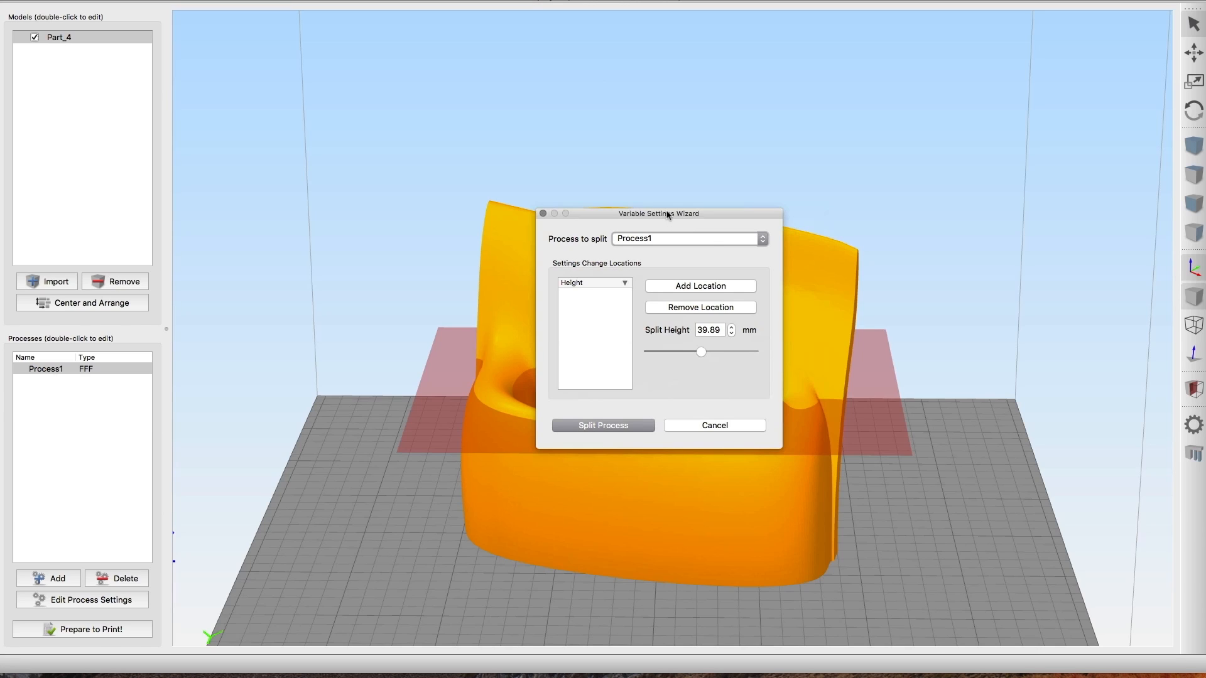
drag(661, 216, 1062, 104)
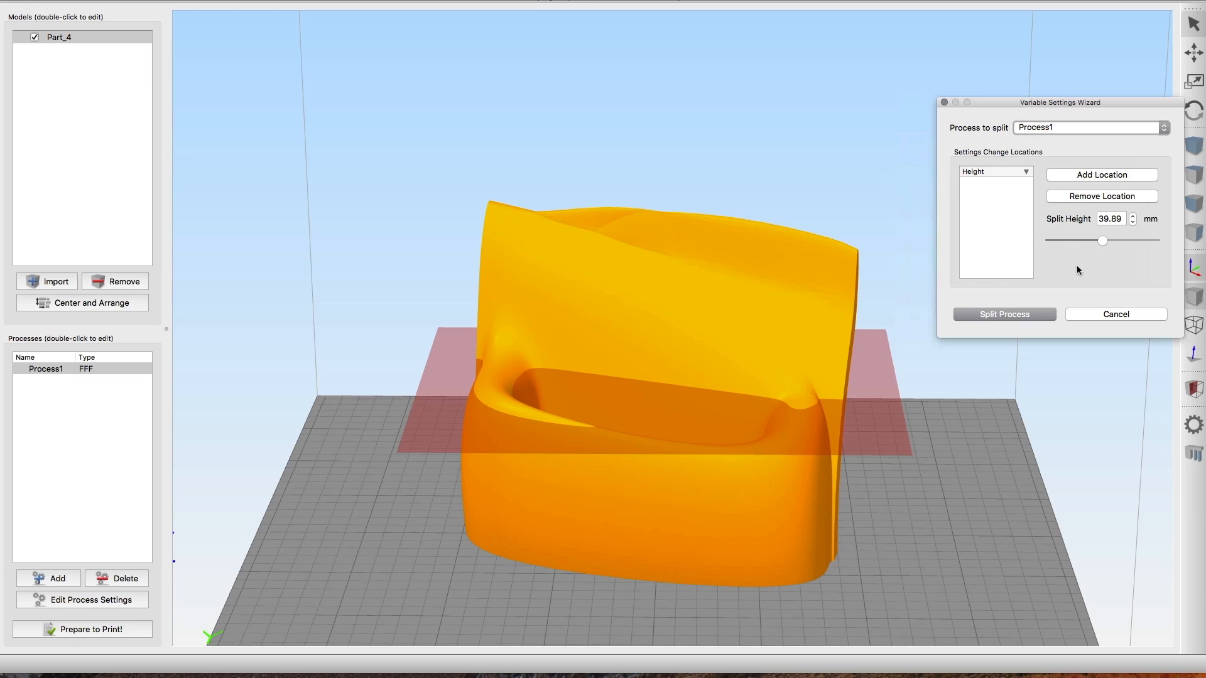
mouse_move(1101, 241)
mouse_down()
mouse_move(1080, 239)
mouse_move(1112, 239)
mouse_move(1052, 236)
mouse_move(1091, 233)
mouse_up()
drag(951, 381, 627, 503)
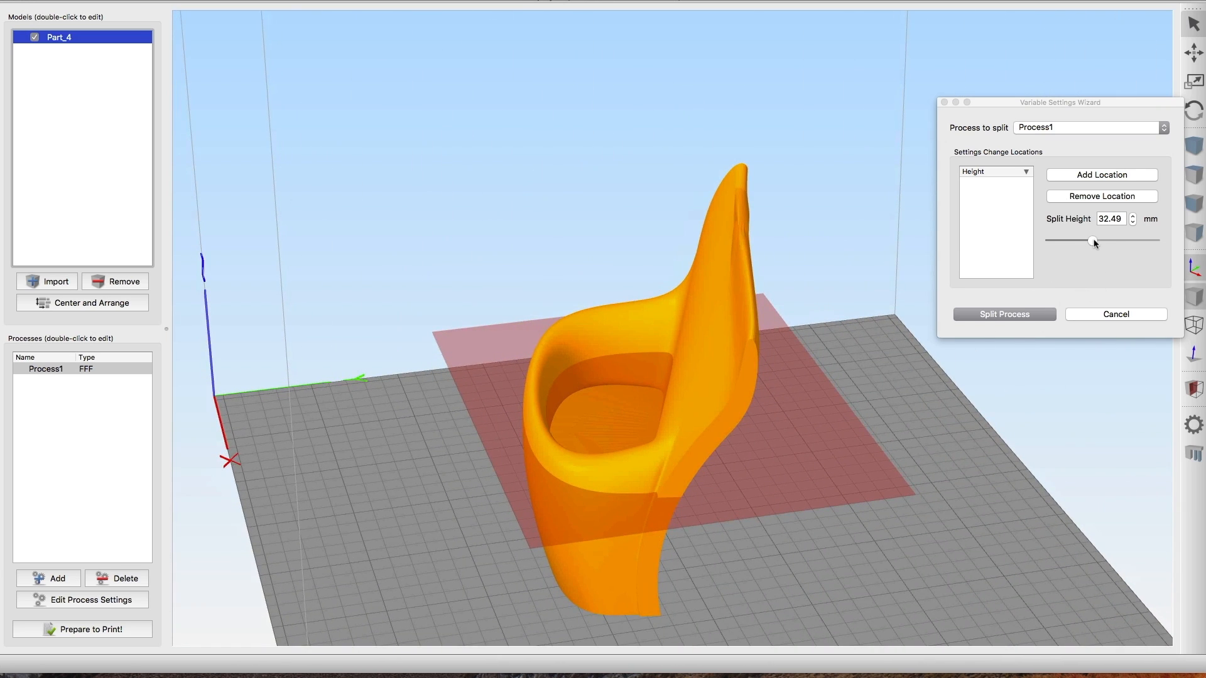
drag(1092, 241, 1097, 244)
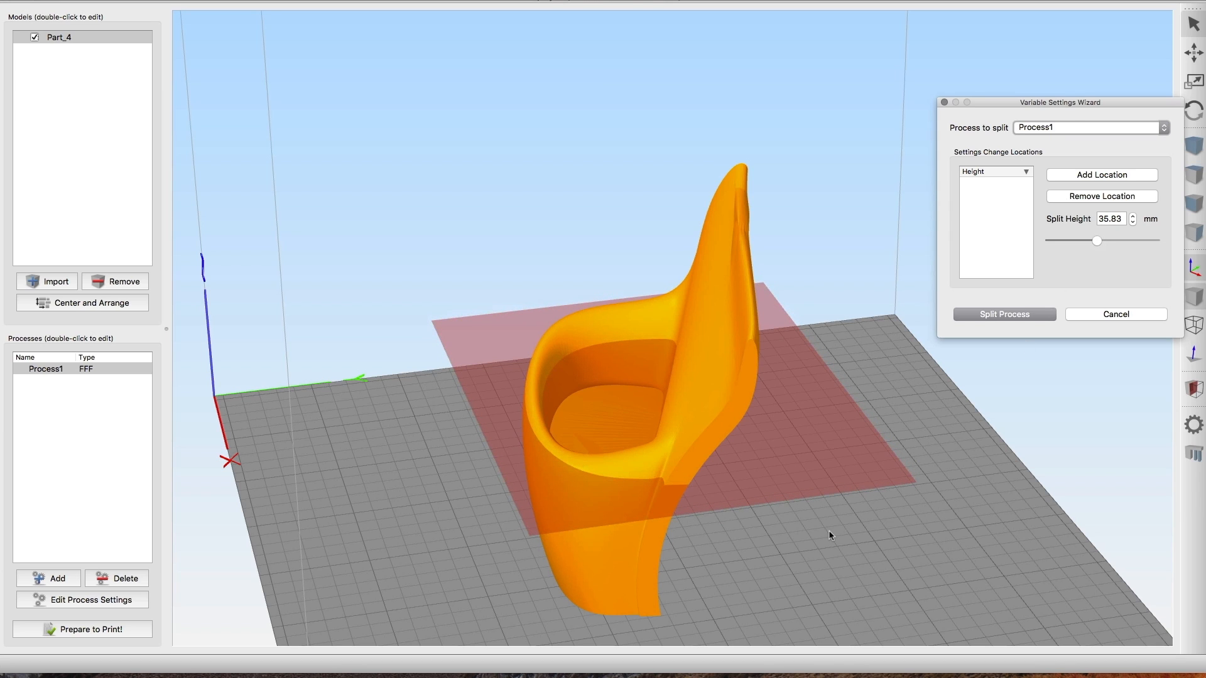
drag(831, 534, 899, 532)
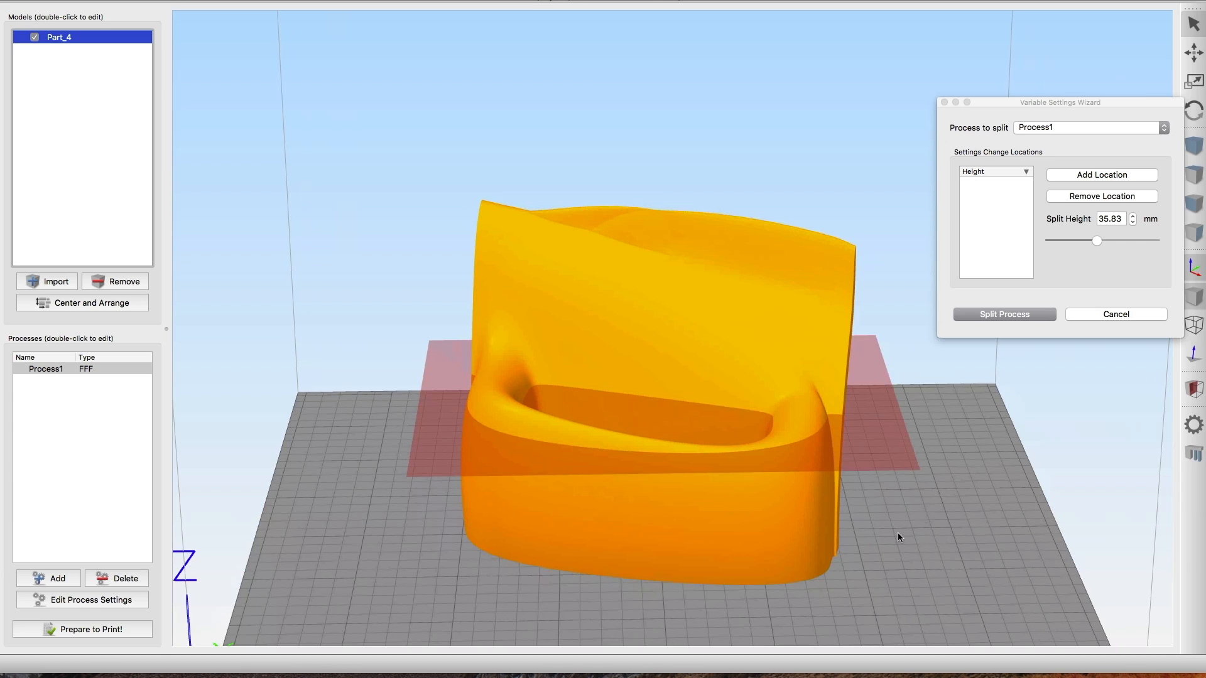
click(1092, 181)
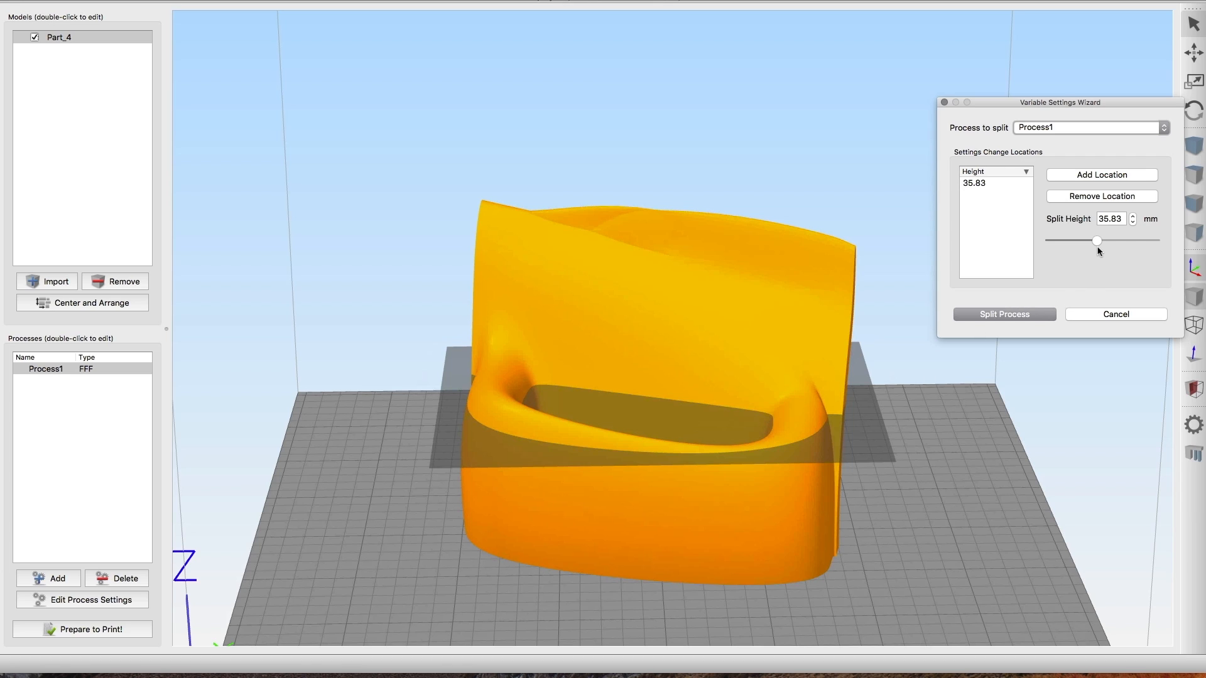
Step: Add settings change locations at 48.73 mm and 61.63 mm, and split Process1 at the listed heights
drag(1098, 241, 1113, 242)
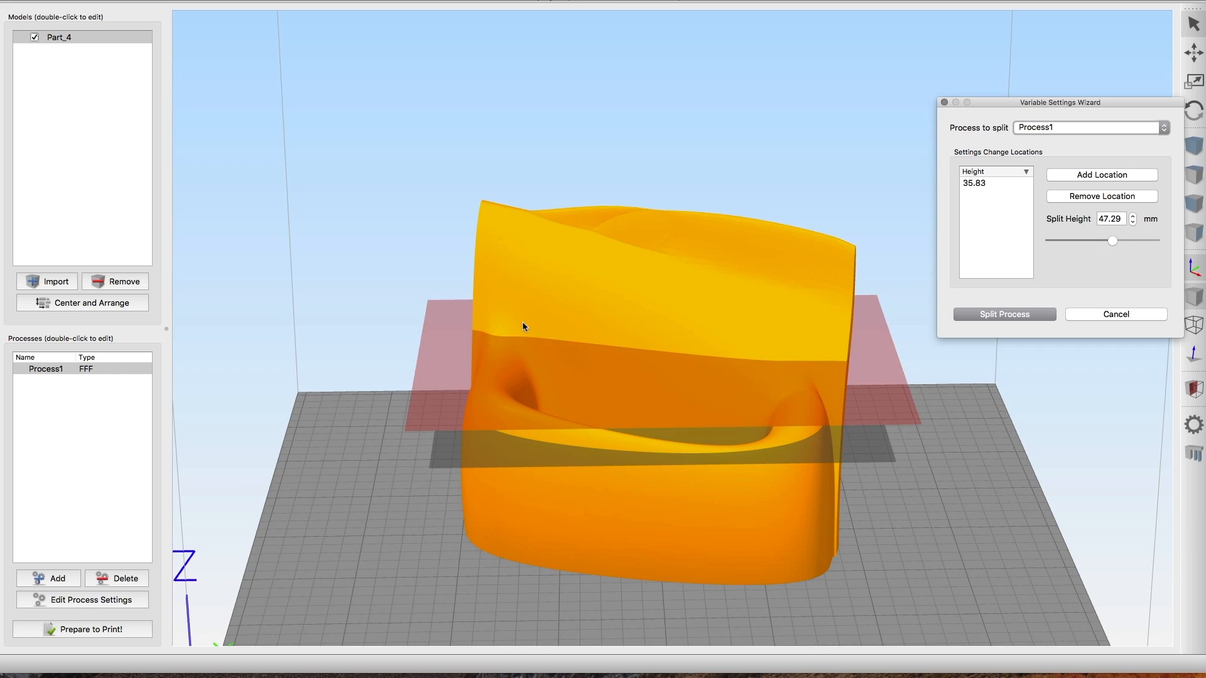
drag(1112, 241, 1114, 242)
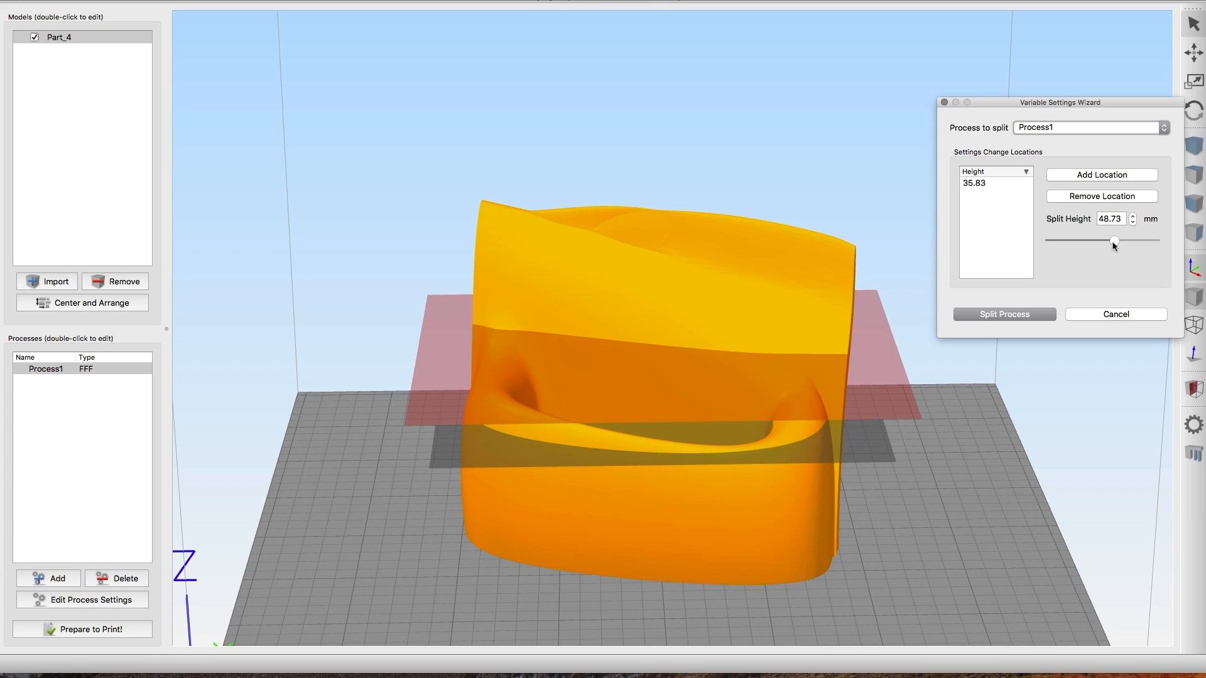
click(1086, 180)
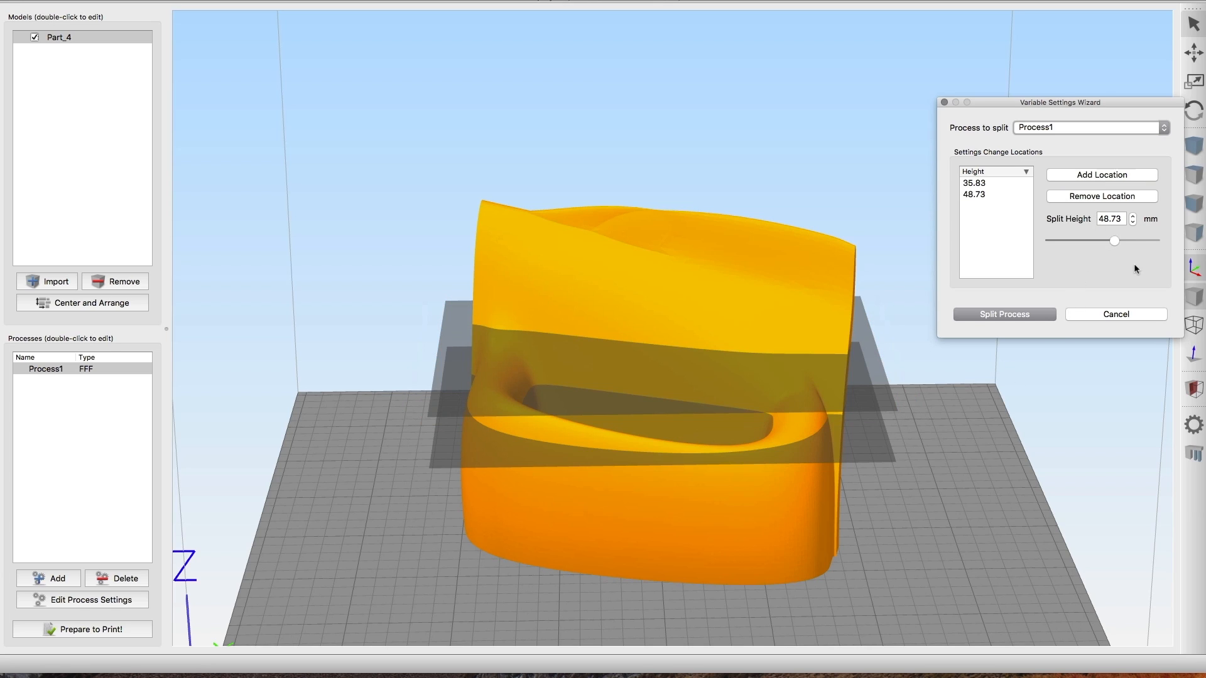
drag(1115, 241, 1131, 241)
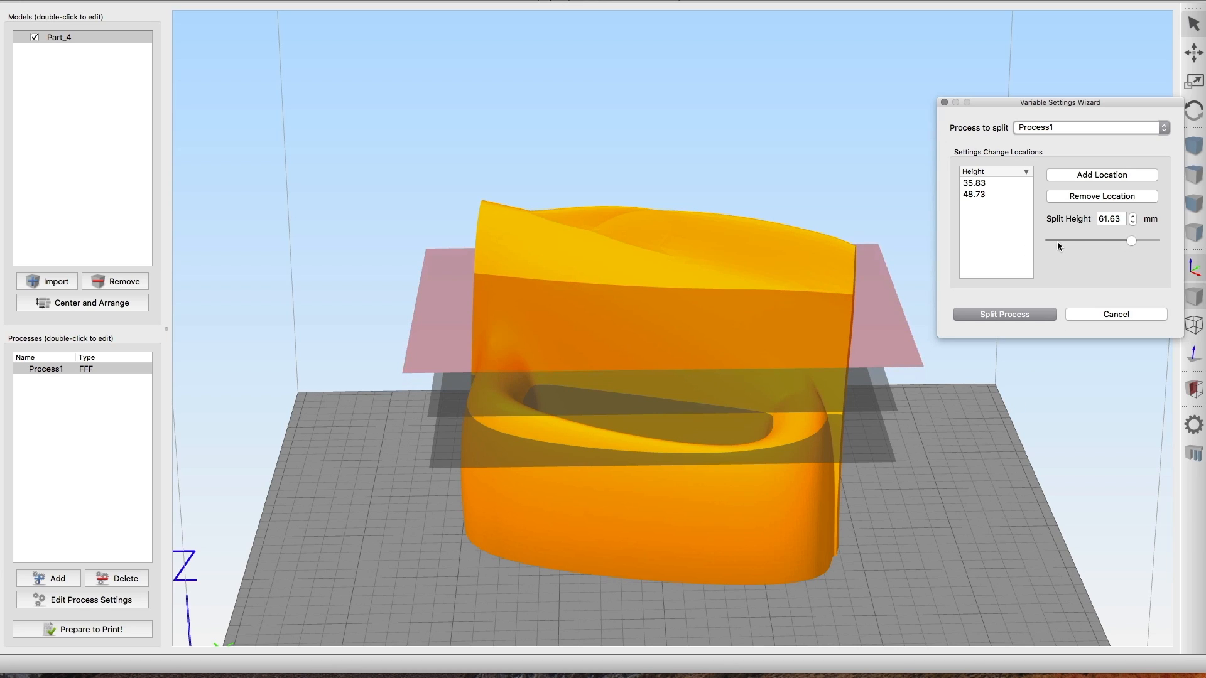
click(1093, 181)
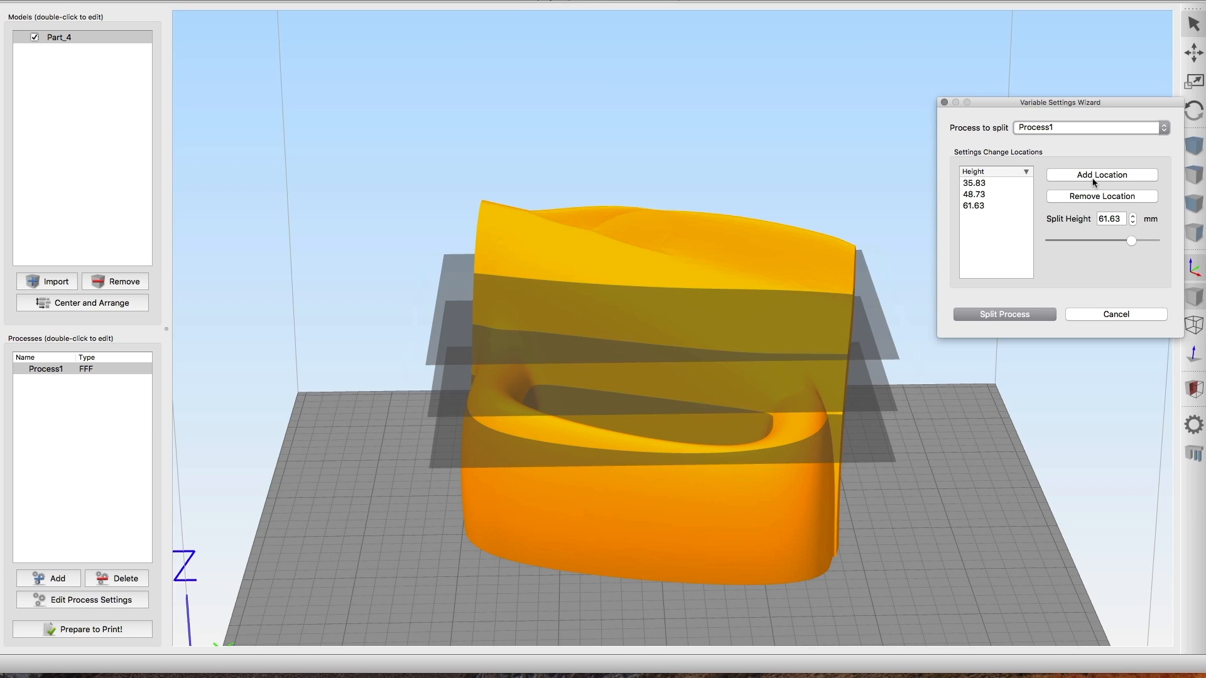
click(1015, 315)
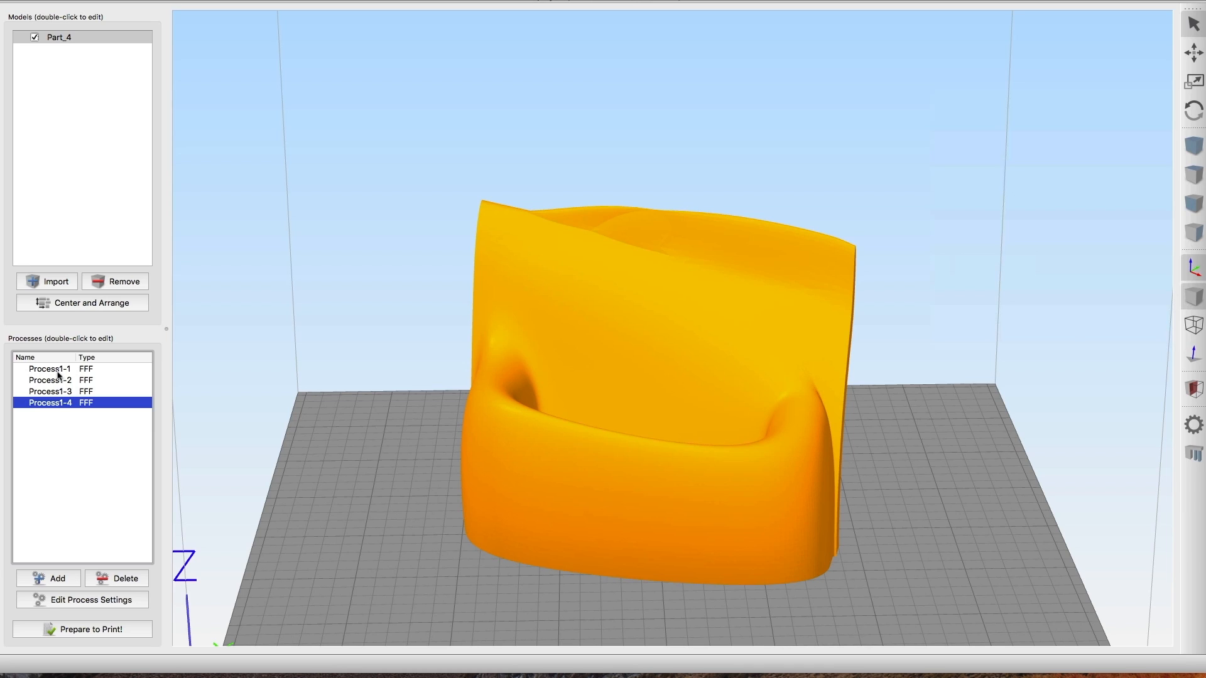
Step: Review the layer and speed settings of Process1-1 and close its settings
drag(667, 482, 200, 410)
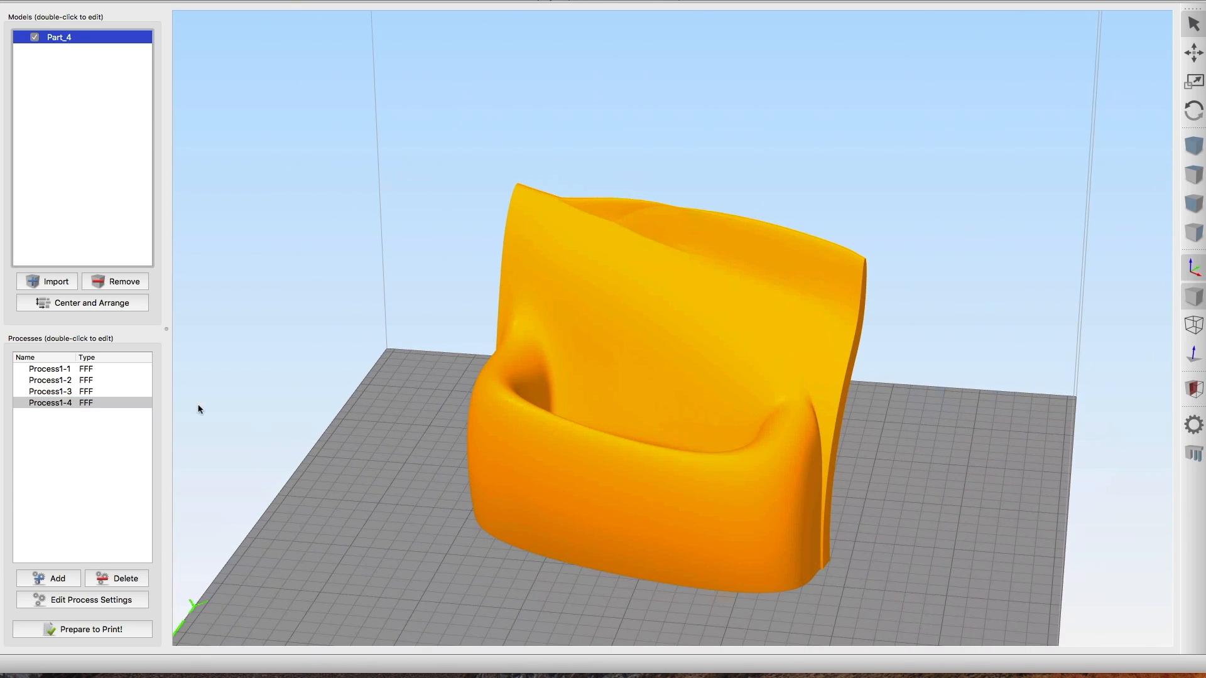
click(65, 370)
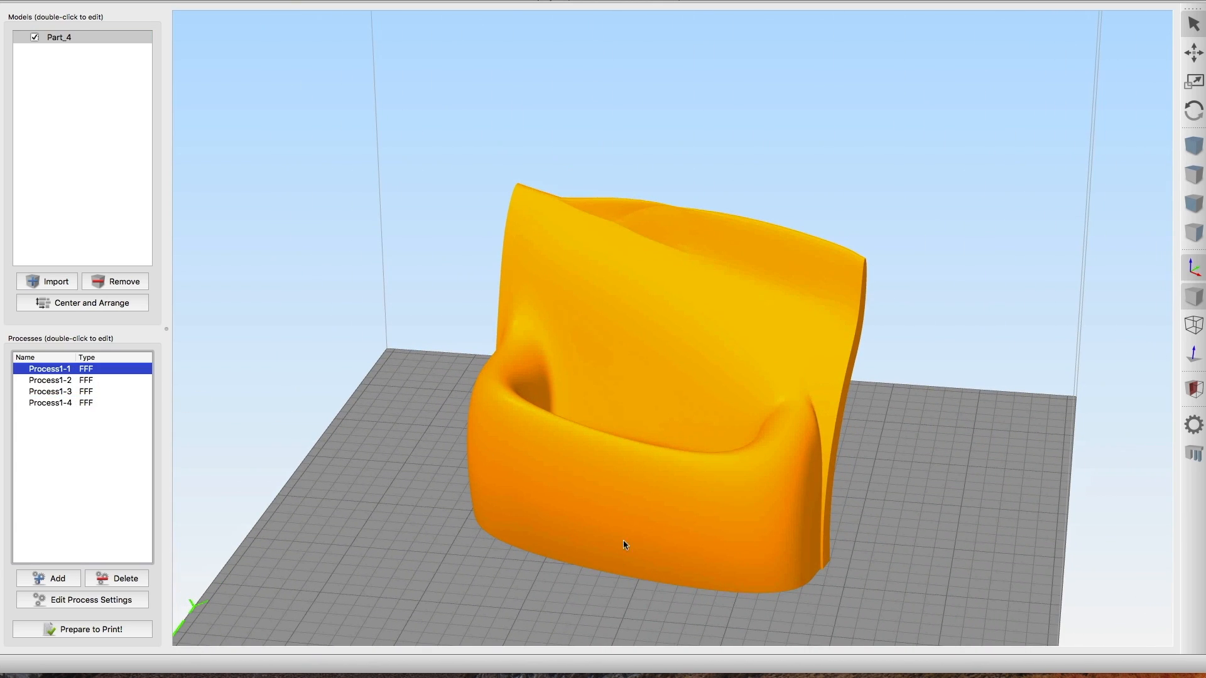
right_drag(667, 533, 677, 509)
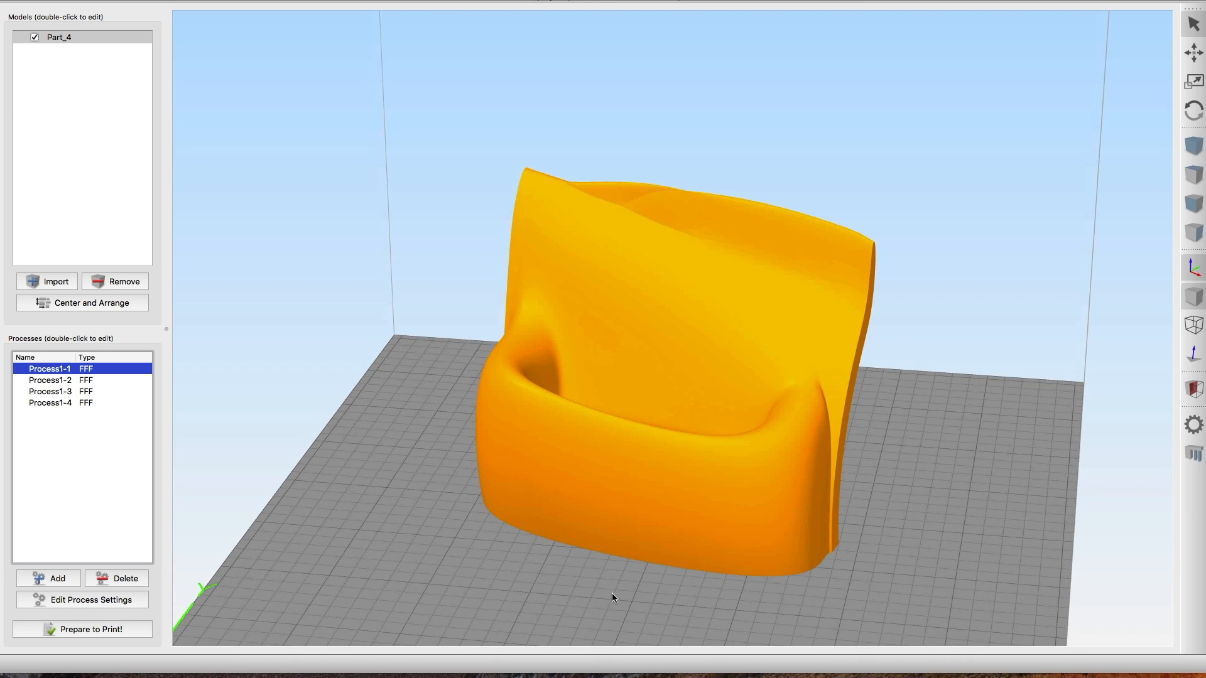
right_drag(627, 594, 632, 593)
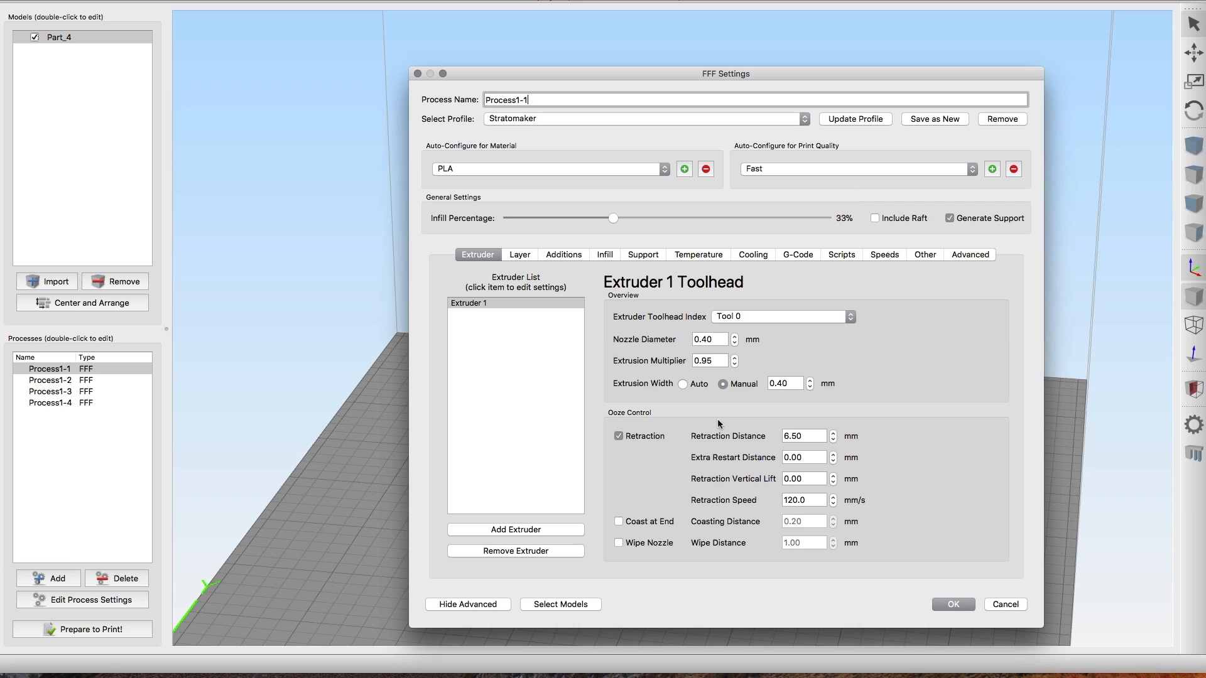
click(526, 255)
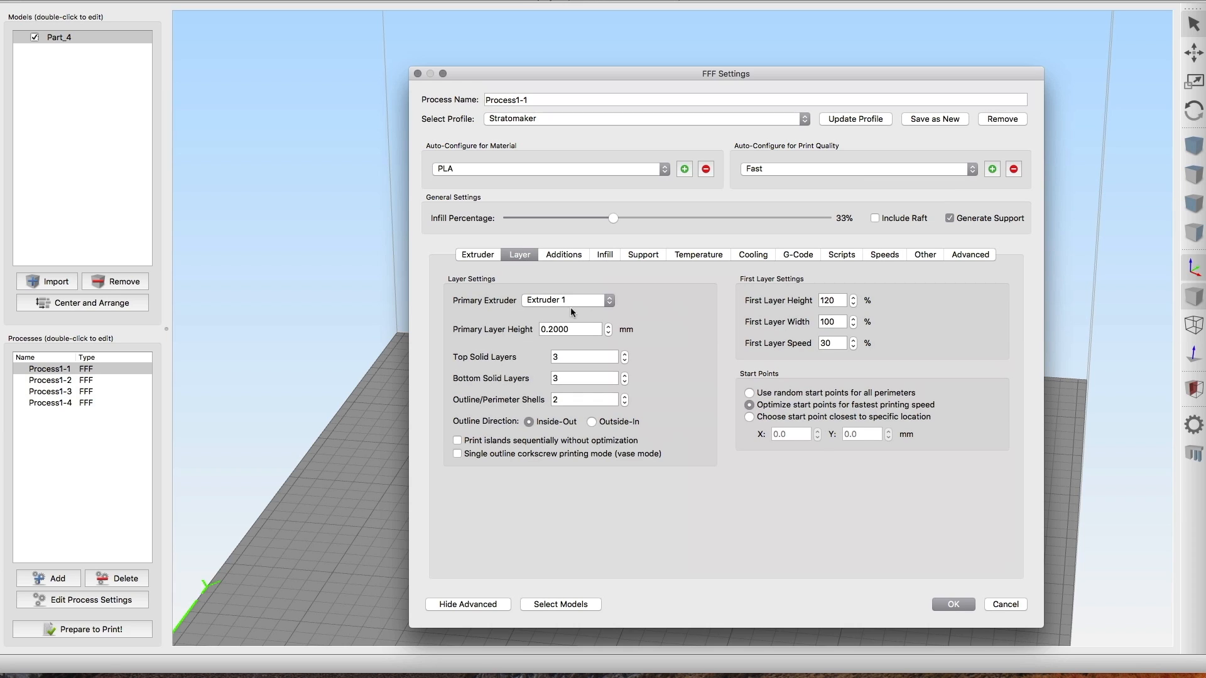
click(896, 255)
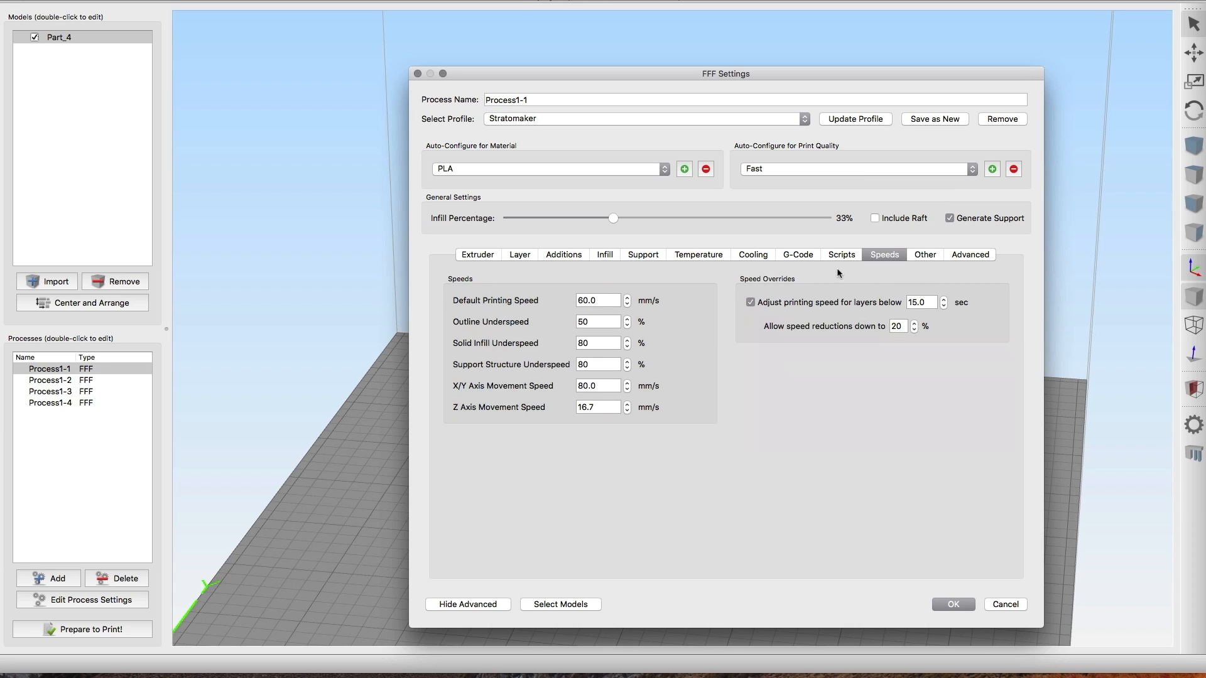
click(952, 604)
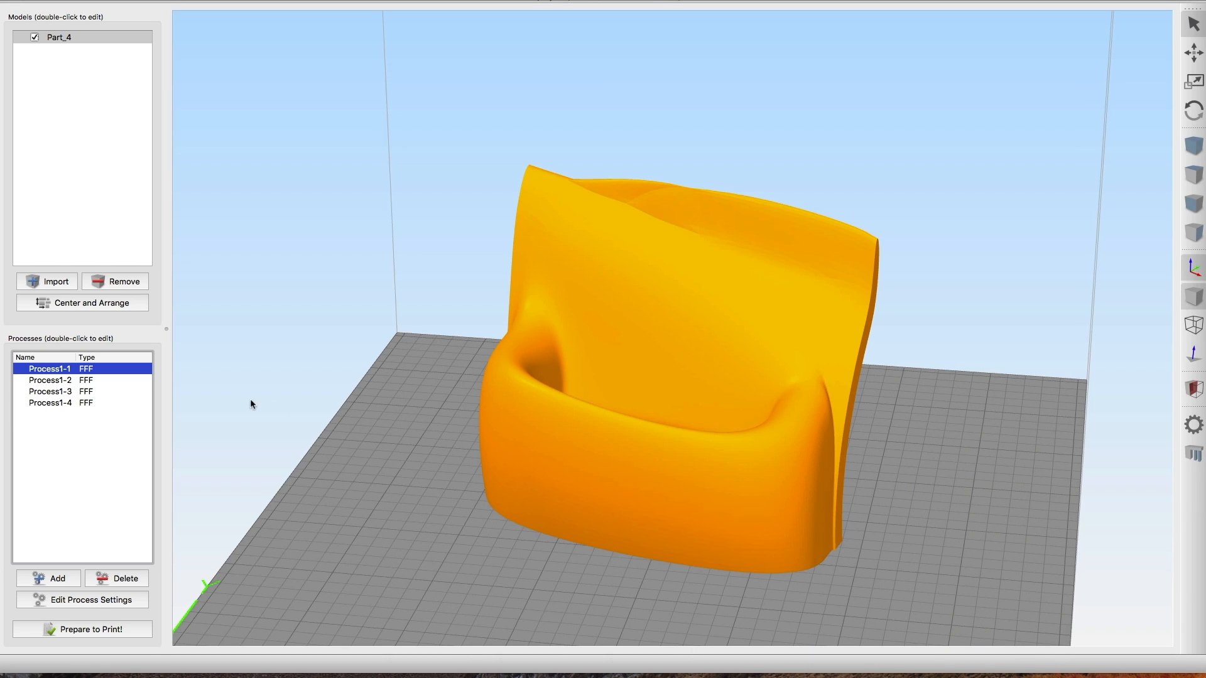
Step: Set Process1-2's print quality to High, check its layer settings, and set its default printing speed to 50.0 mm/s
click(69, 380)
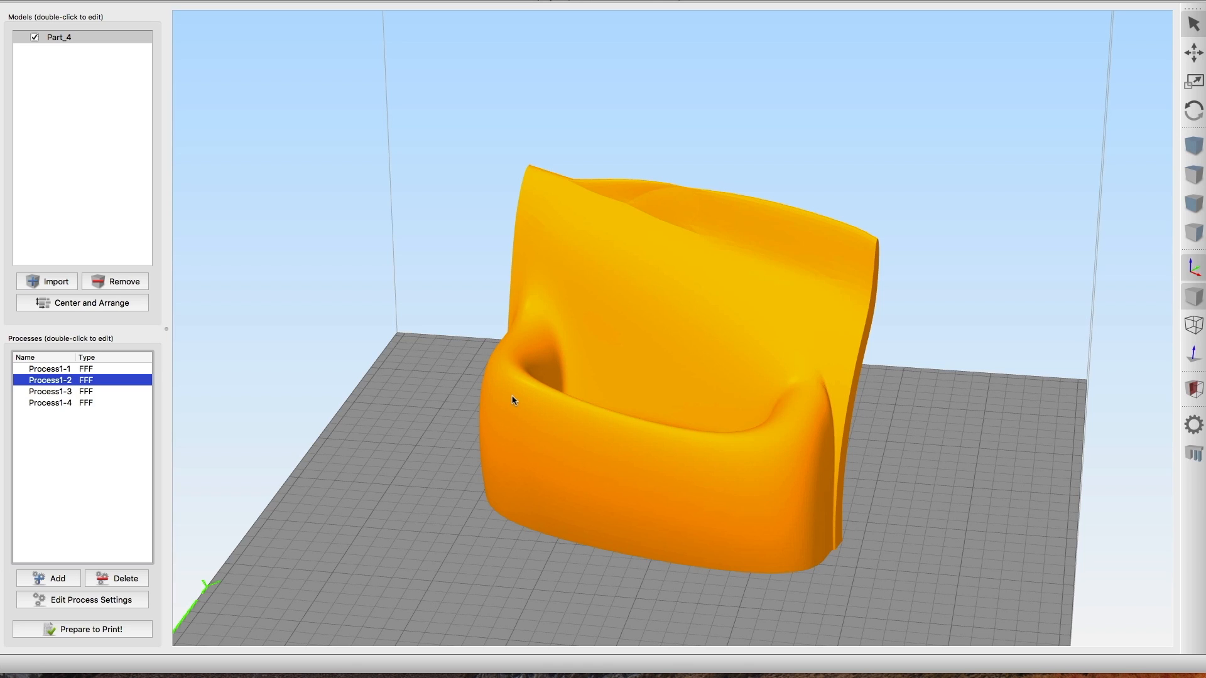
click(87, 600)
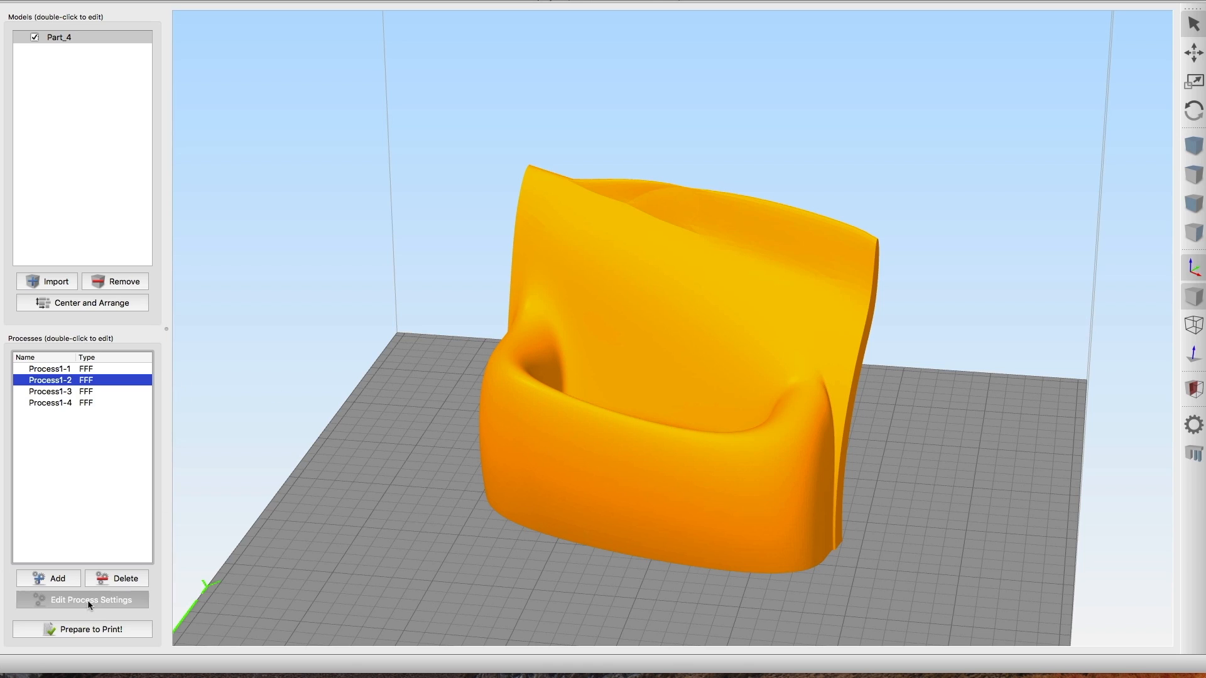
click(876, 171)
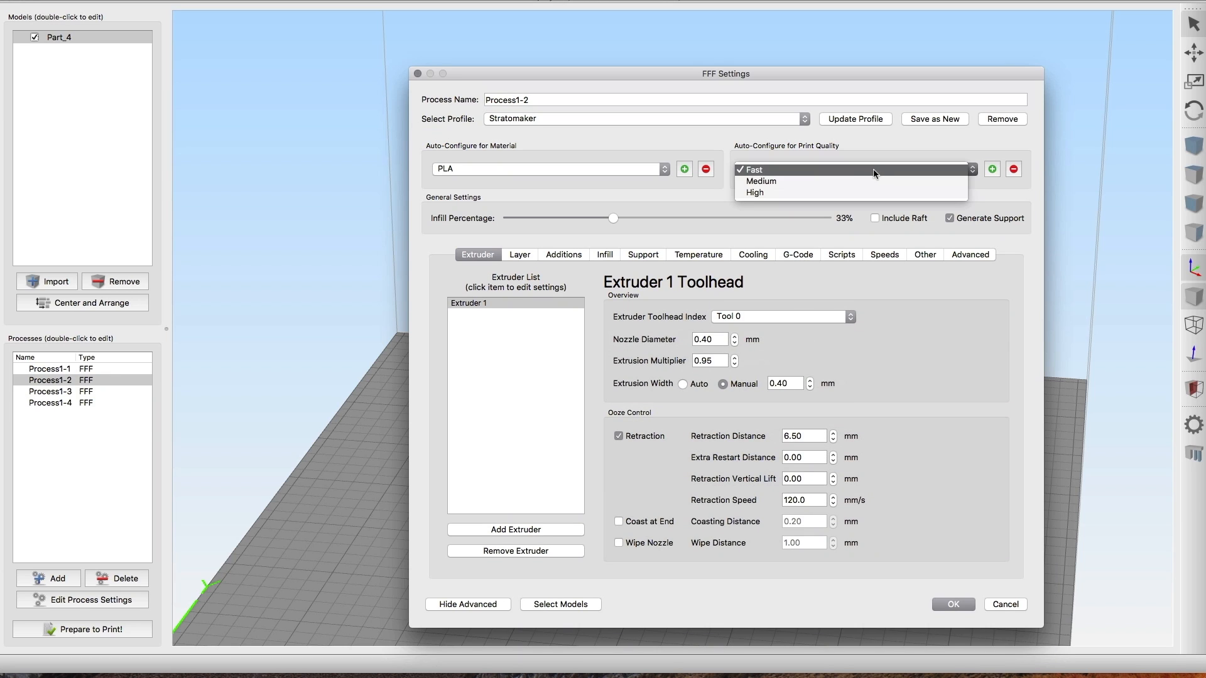
click(845, 193)
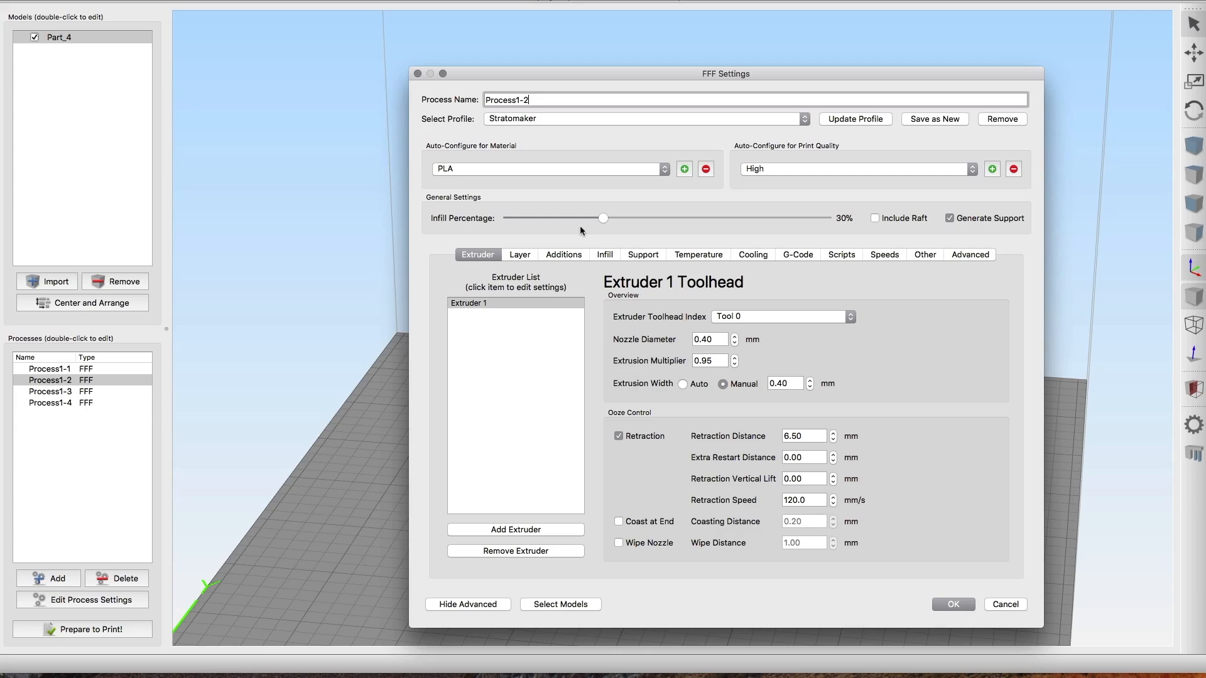
click(532, 255)
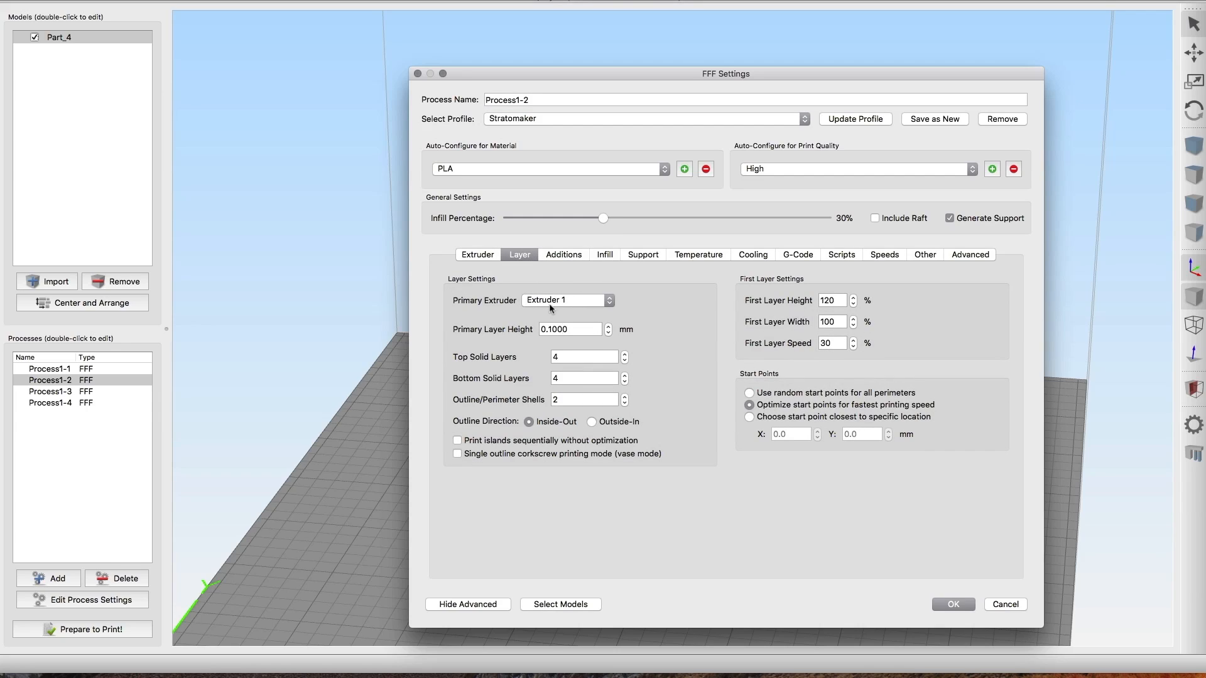
click(885, 254)
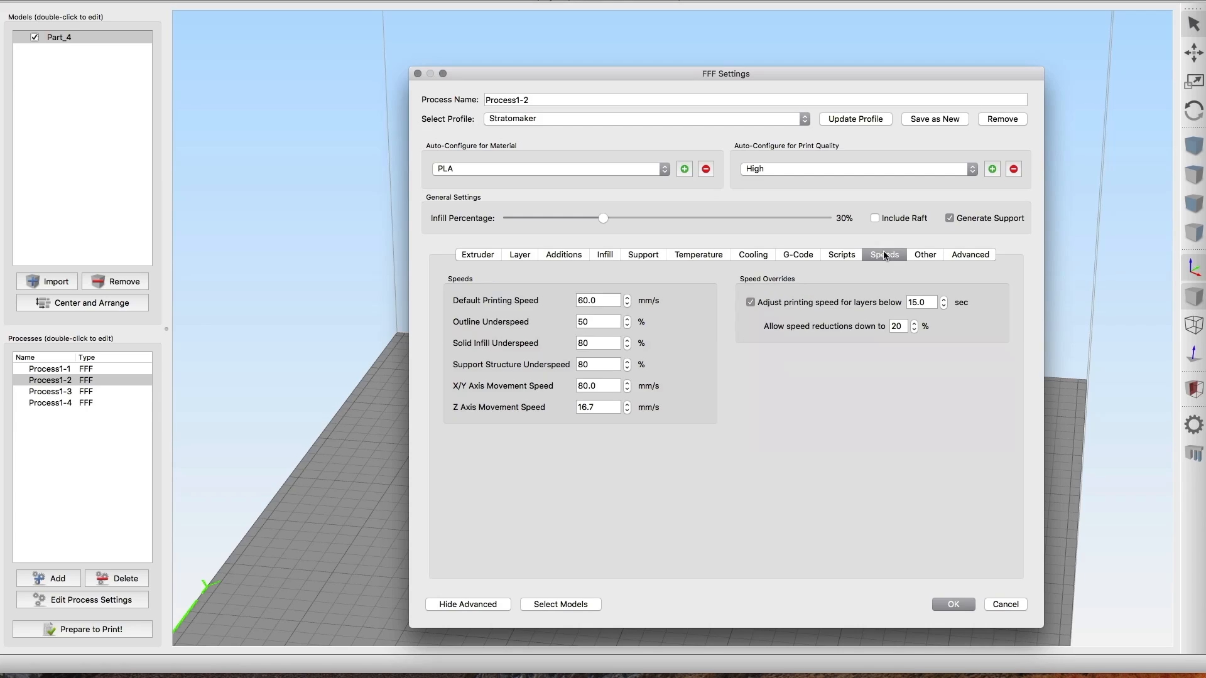
click(629, 304)
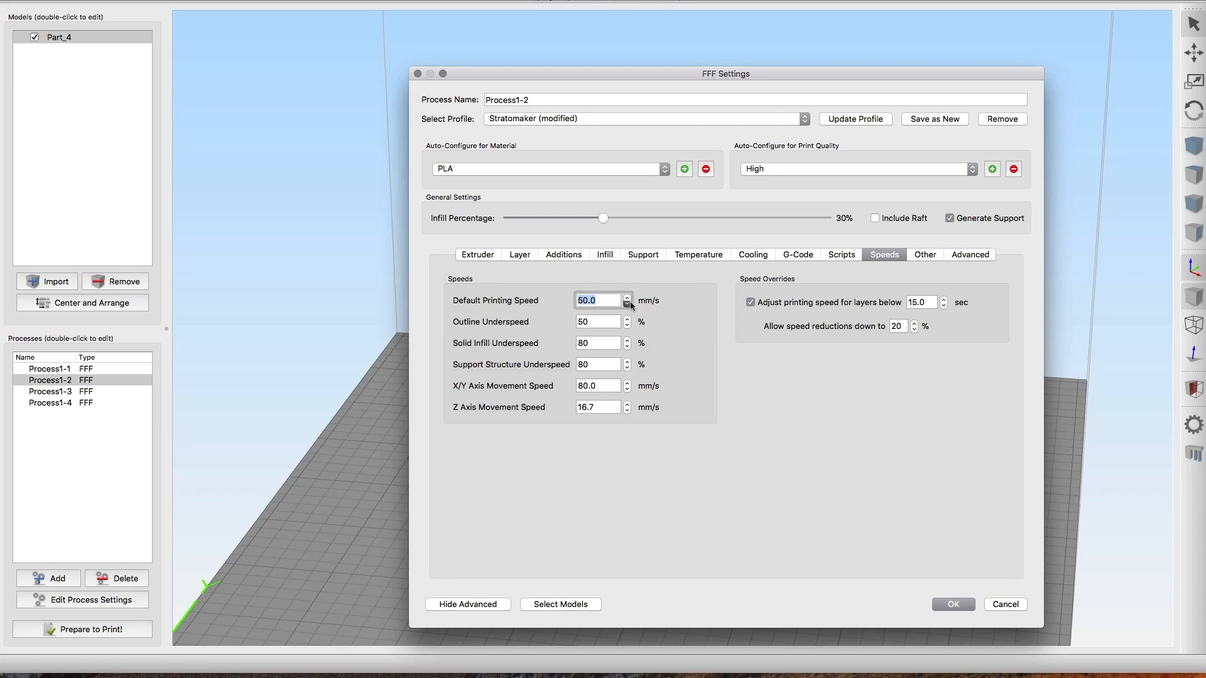
click(629, 304)
click(948, 600)
Step: Open the process settings of Process1-3 for review
click(107, 391)
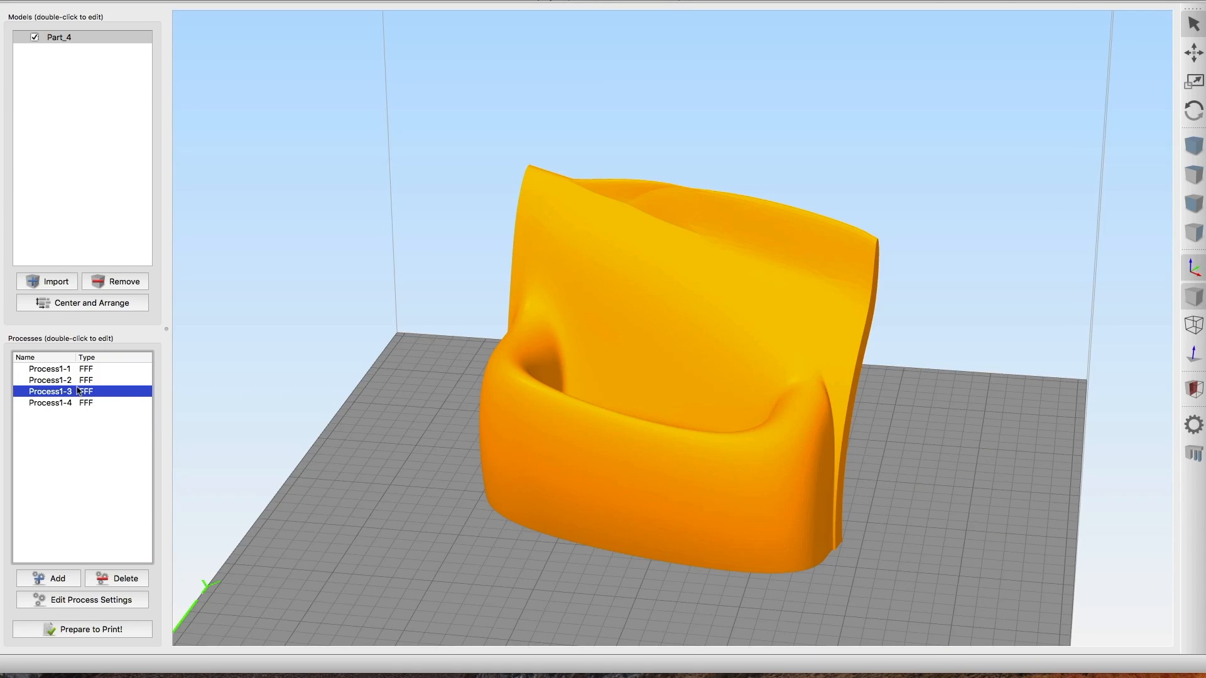
click(81, 600)
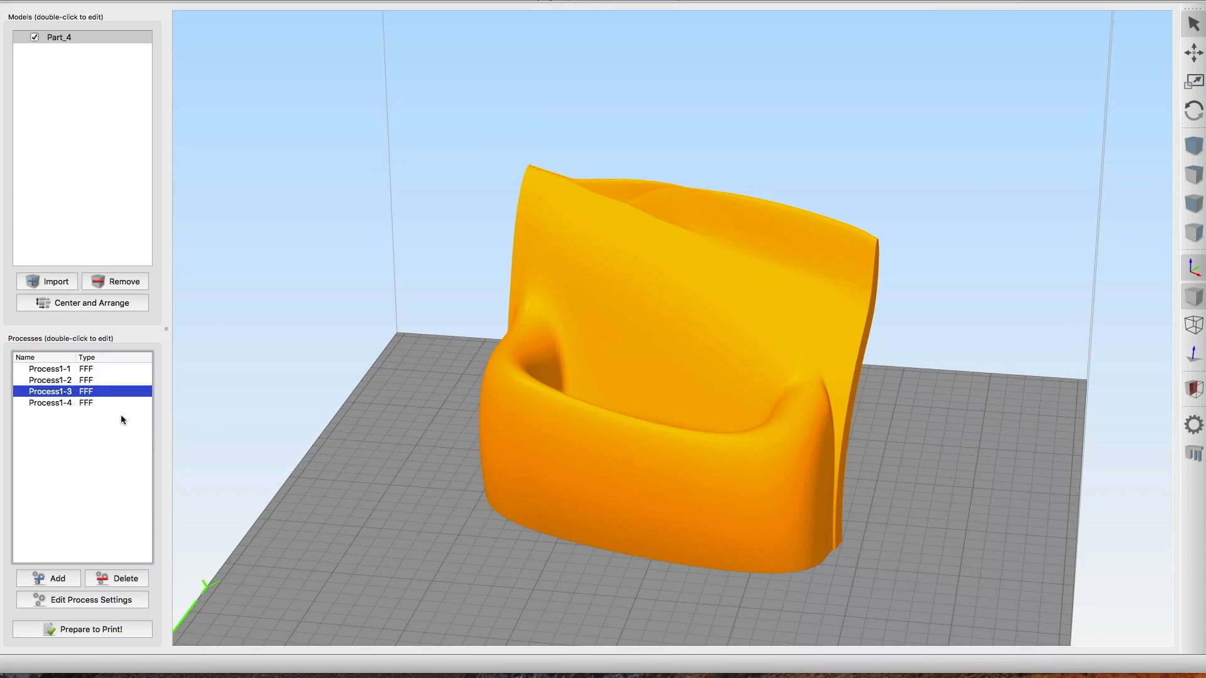
Step: Set Process1-4's print quality to High and its default printing speed to 40.0 mm/s
click(109, 404)
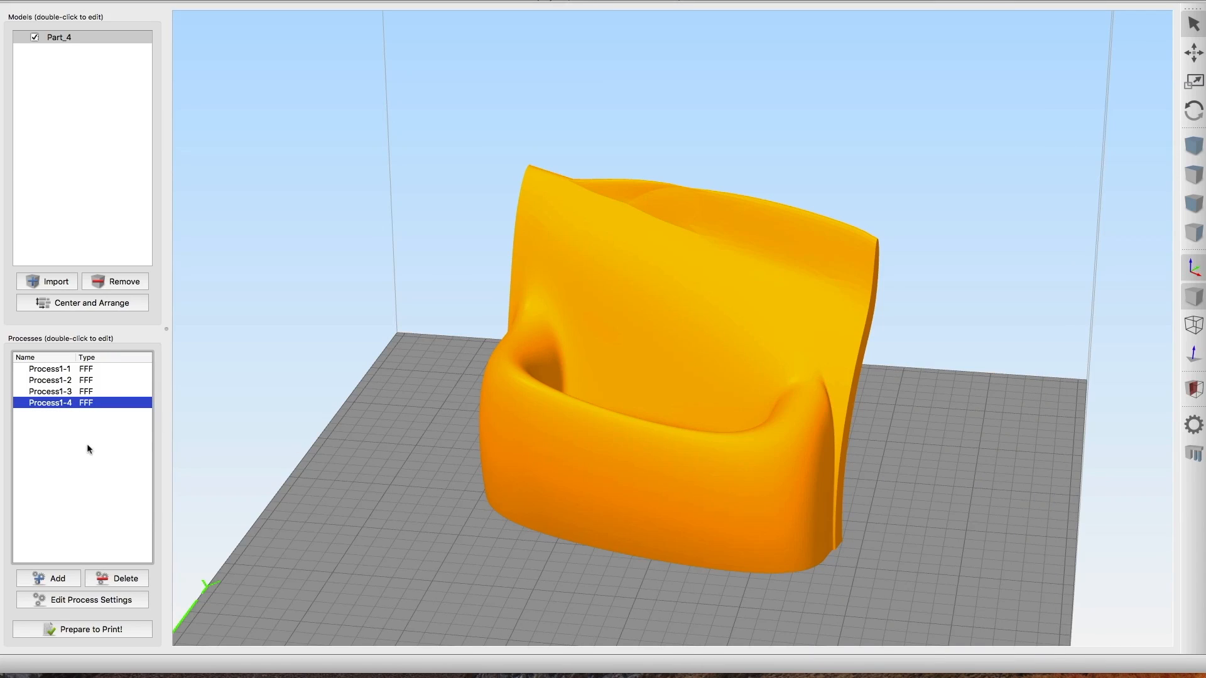
click(106, 599)
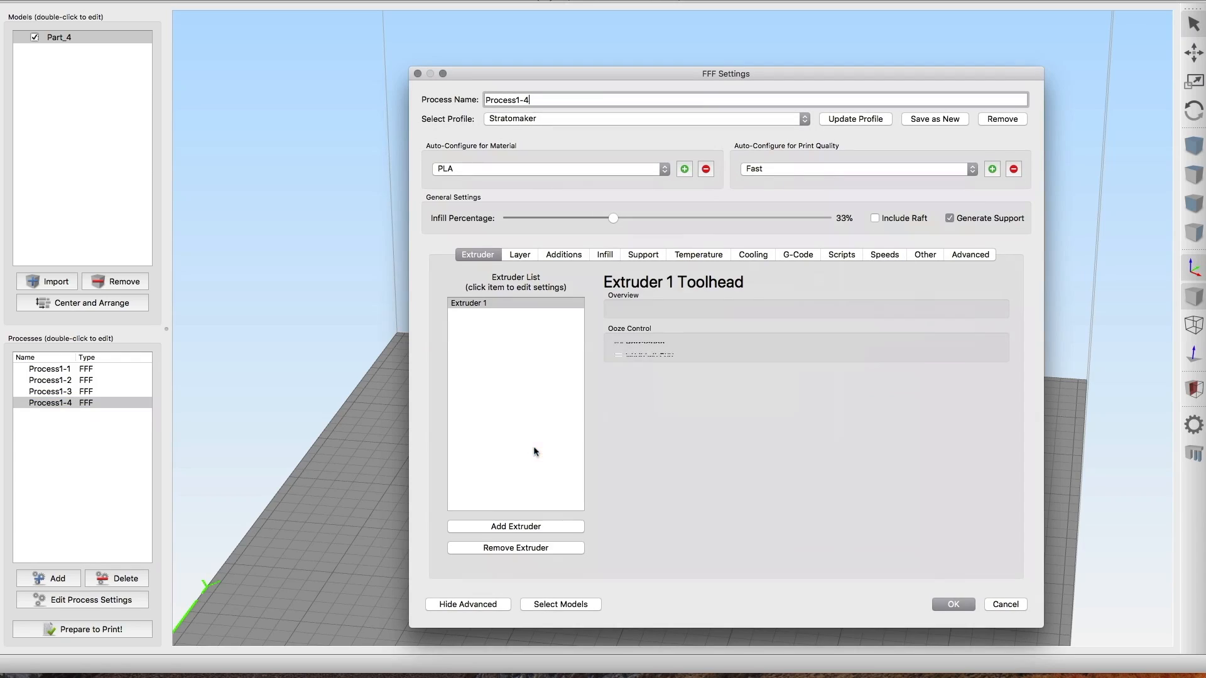
click(807, 169)
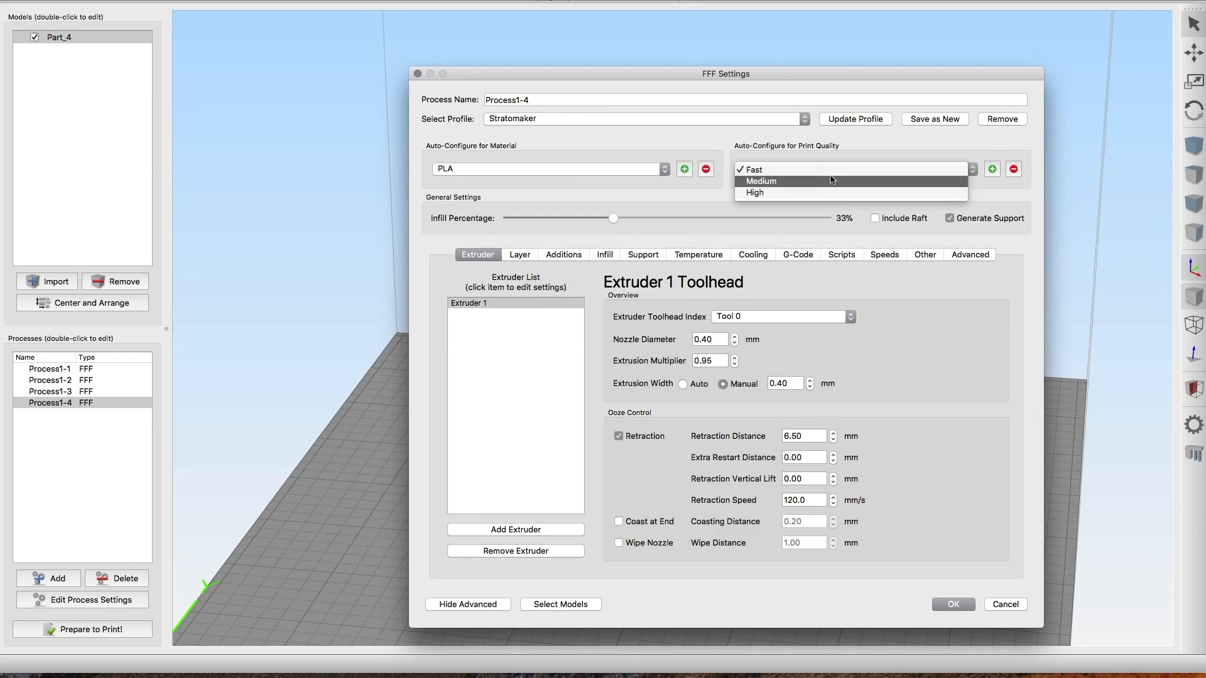
click(805, 195)
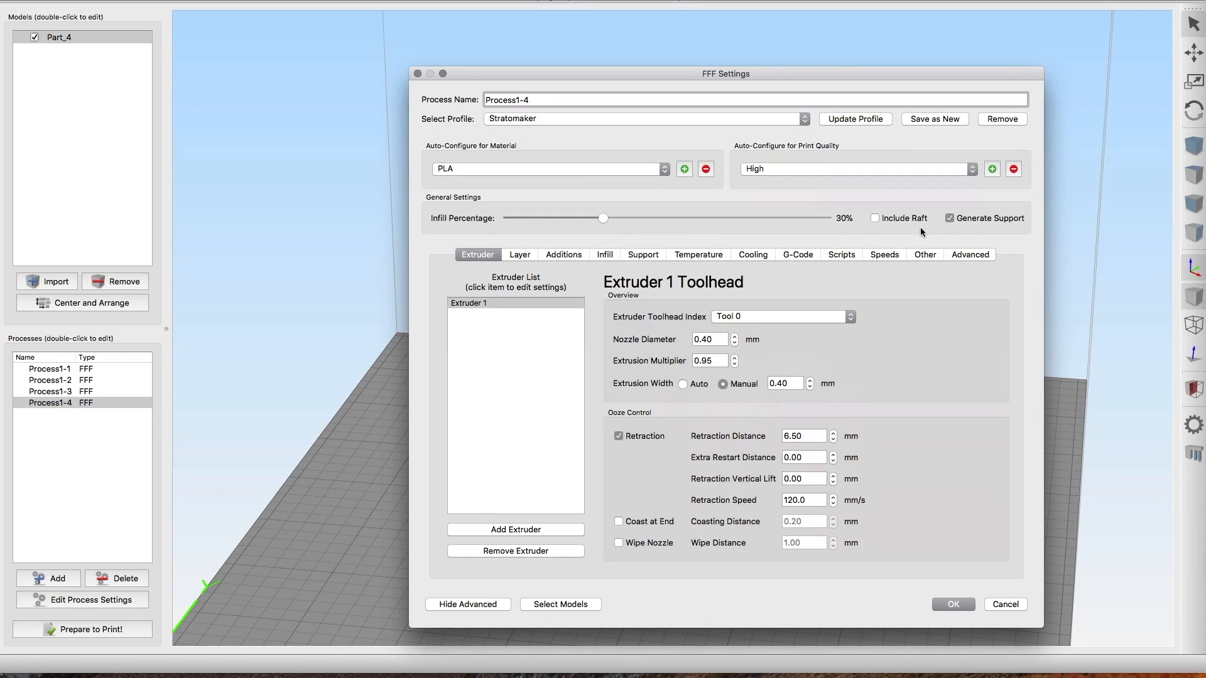
click(900, 254)
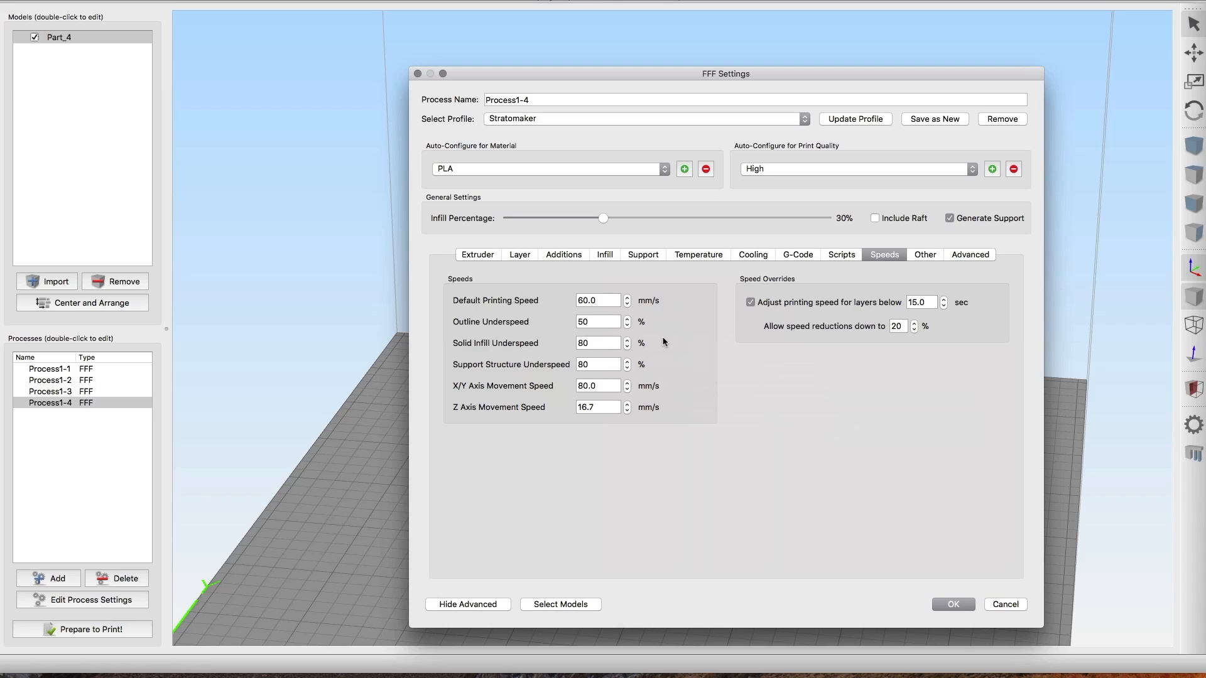
click(630, 304)
click(630, 304)
click(630, 304)
click(630, 304)
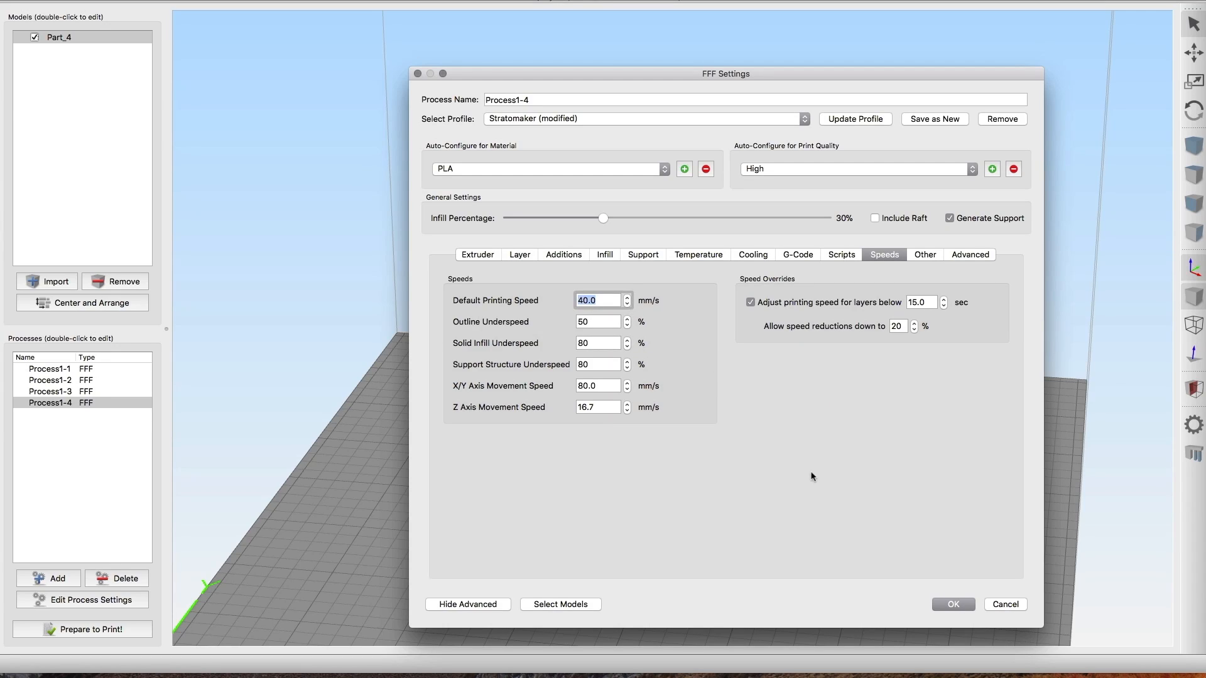
click(952, 607)
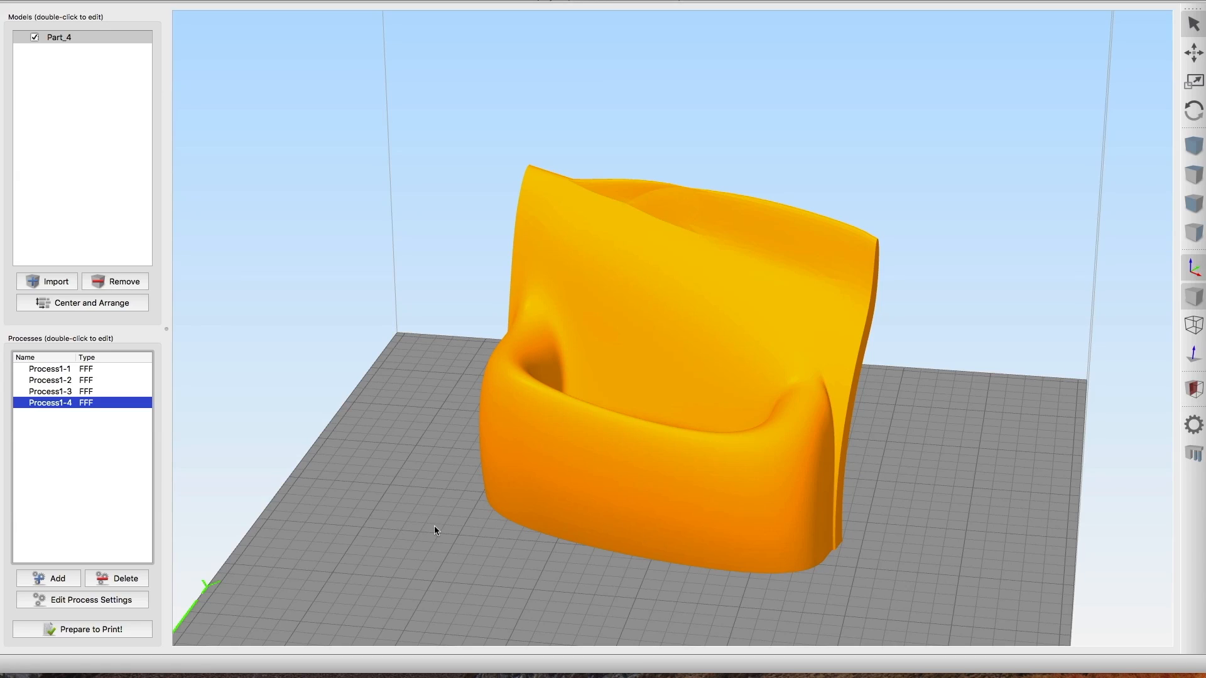
Step: Prepare the print with all four processes selected, using continuous layer-by-layer printing
click(98, 630)
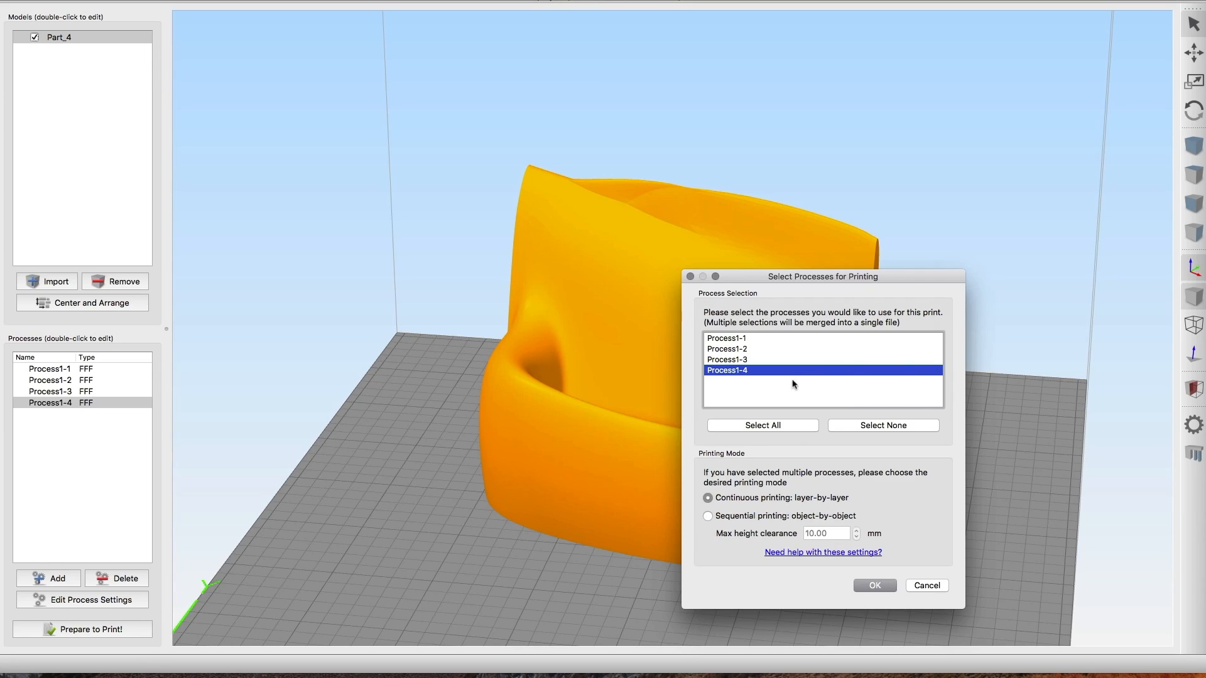
click(784, 424)
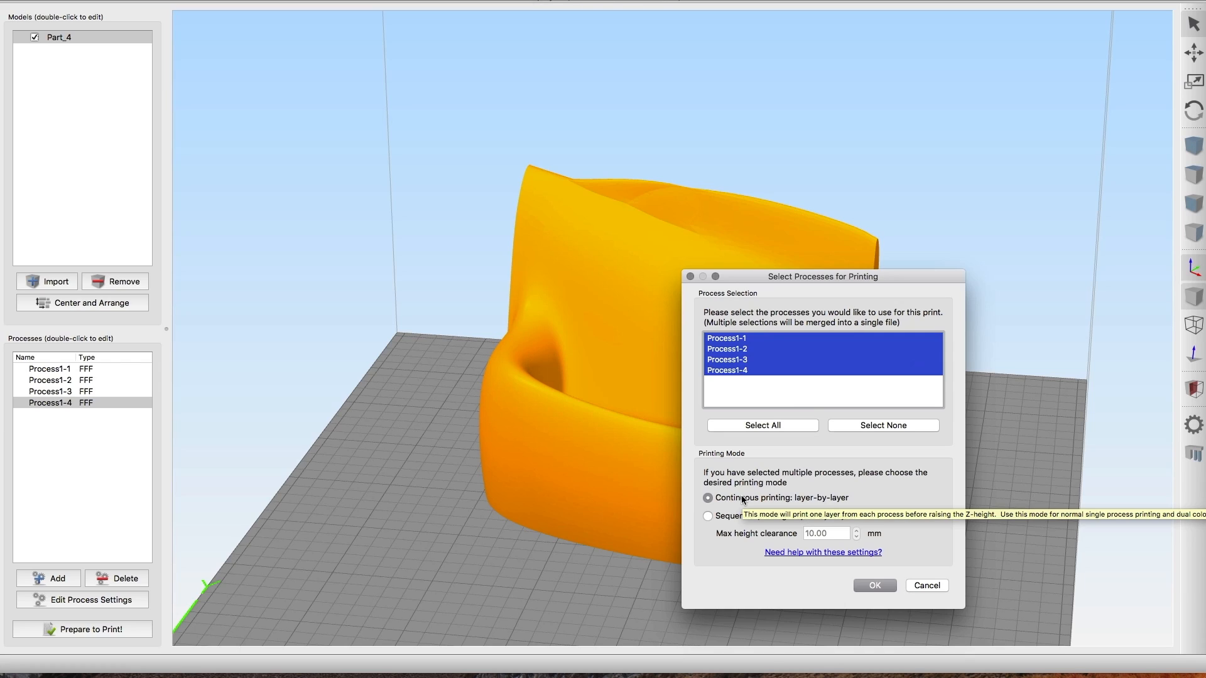
click(892, 588)
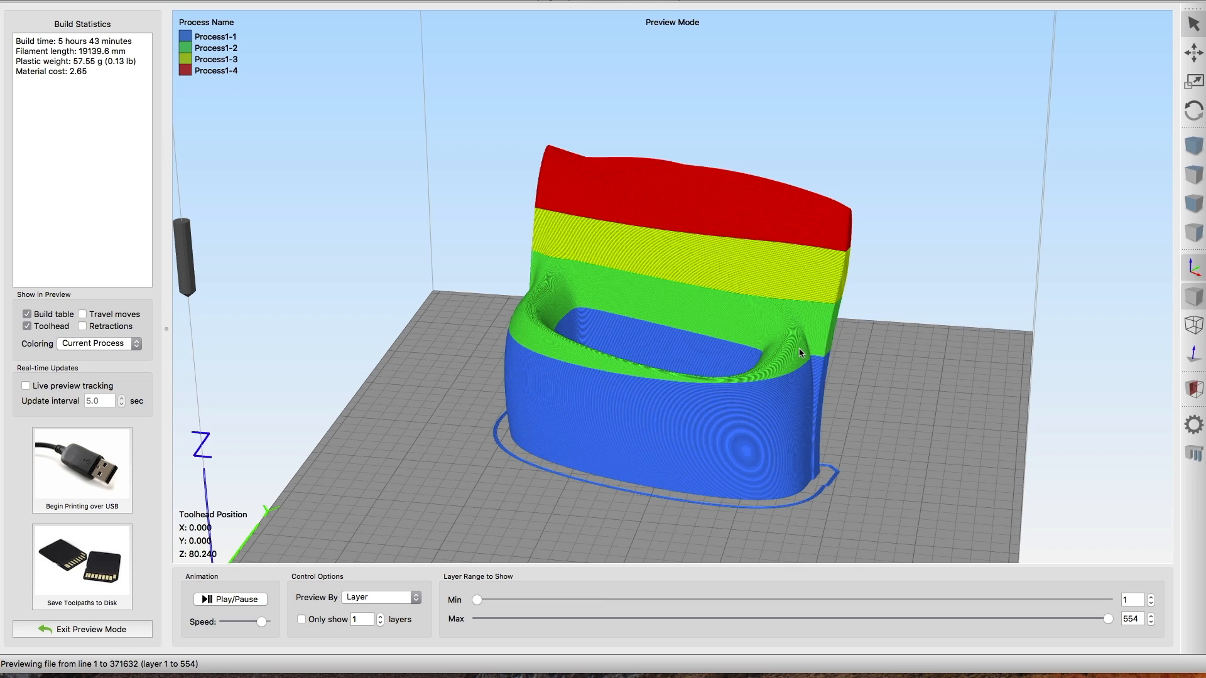
Step: Examine the process-colored toolpath preview from several angles and at reduced maximum layers, check the coloring options, and exit the preview
mouse_move(669, 416)
right_down()
mouse_move(673, 437)
mouse_move(664, 427)
right_up()
drag(626, 457, 581, 442)
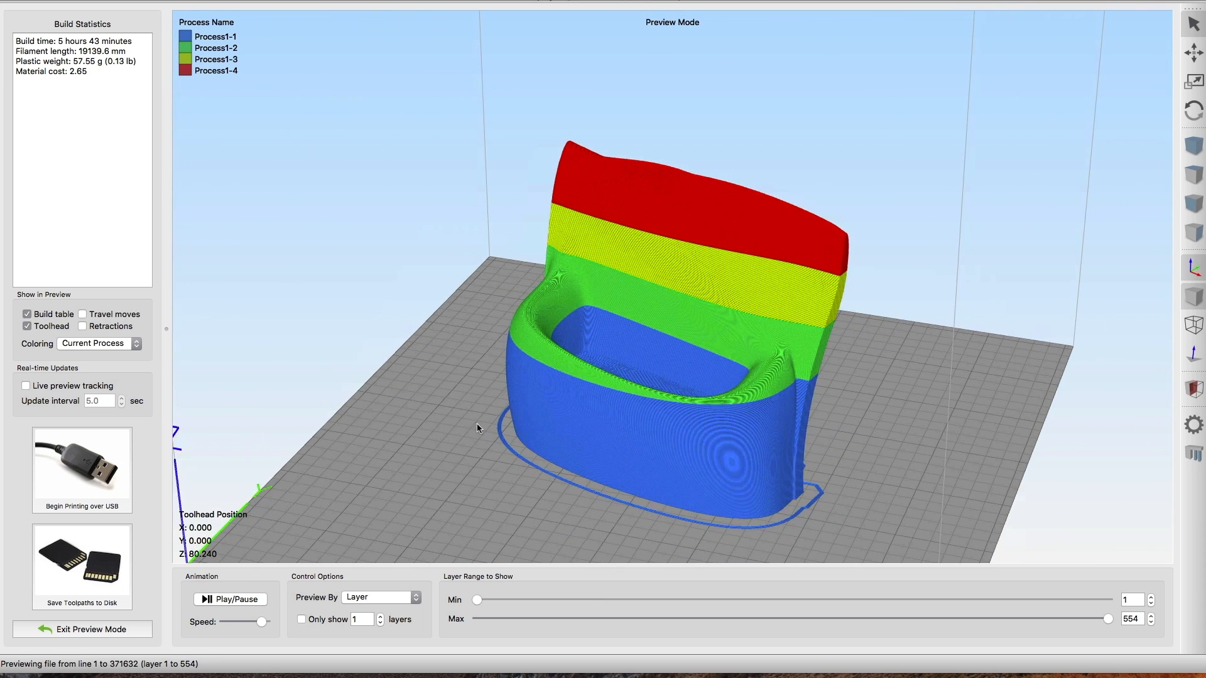
click(125, 345)
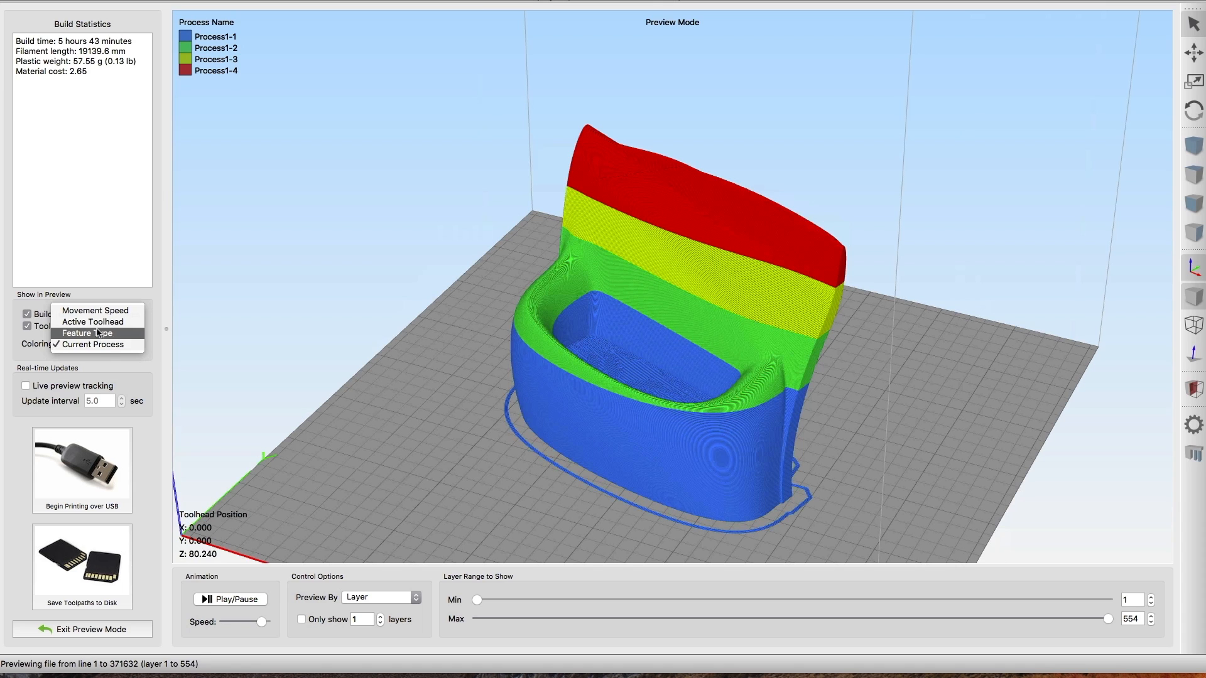
click(378, 396)
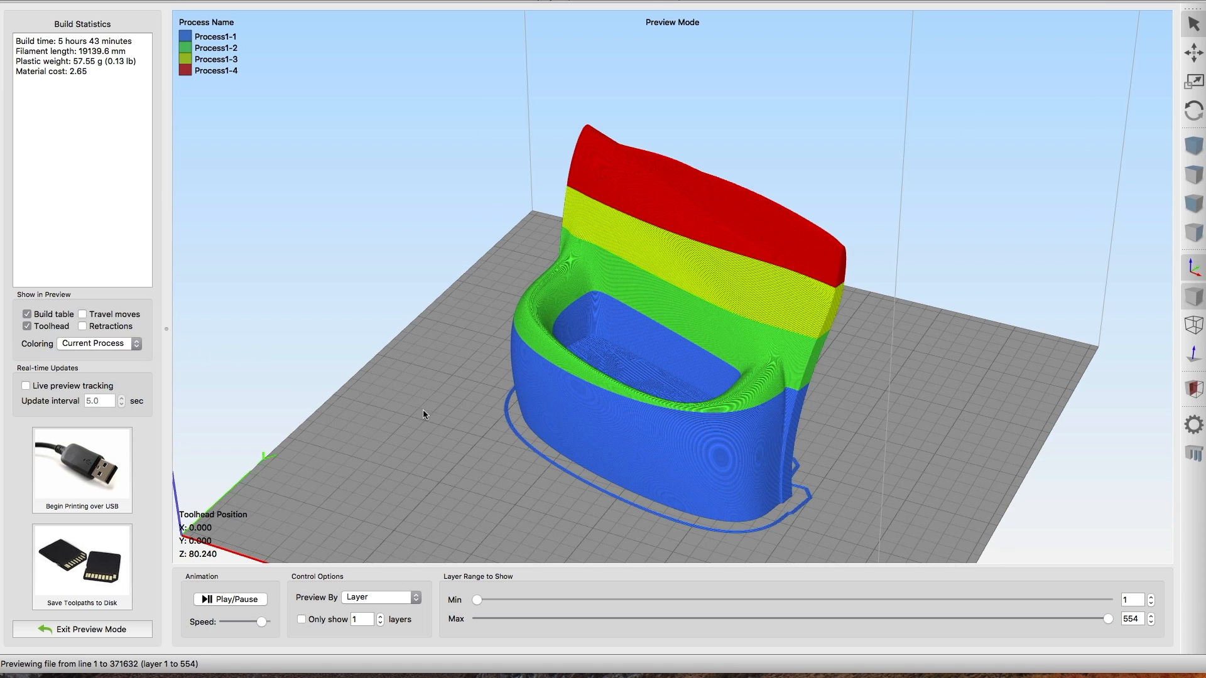
middle_drag(641, 477, 652, 474)
drag(651, 479, 942, 574)
drag(1102, 618, 1041, 618)
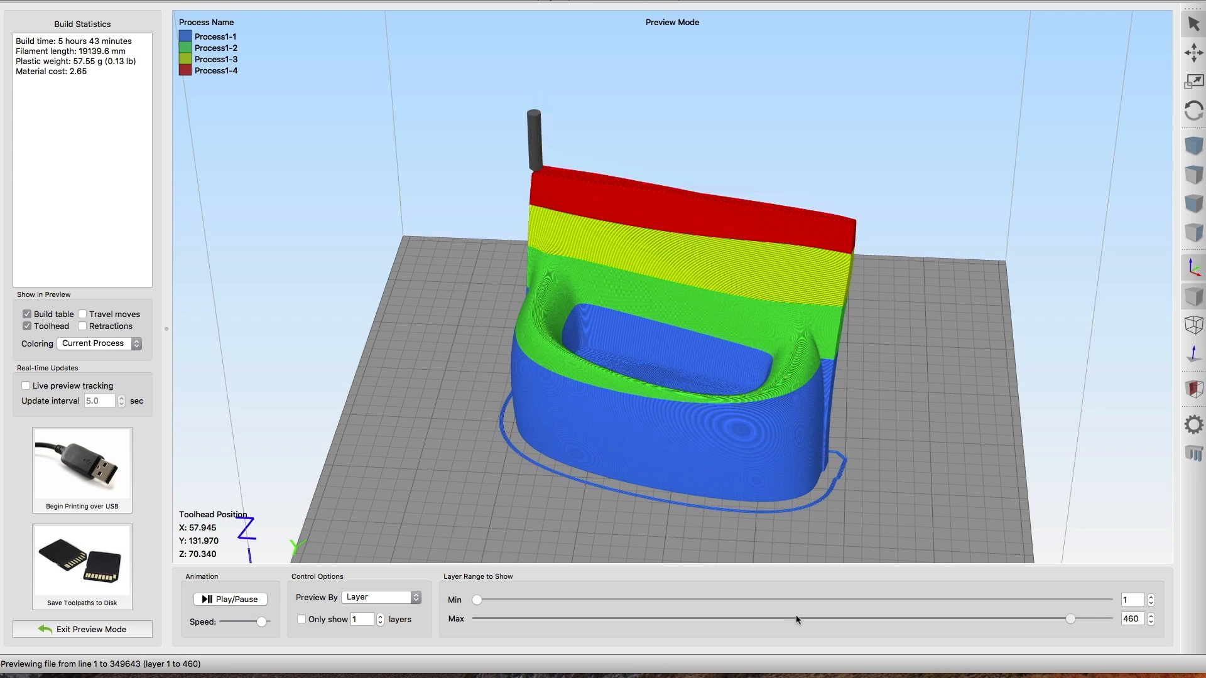
drag(828, 619, 921, 615)
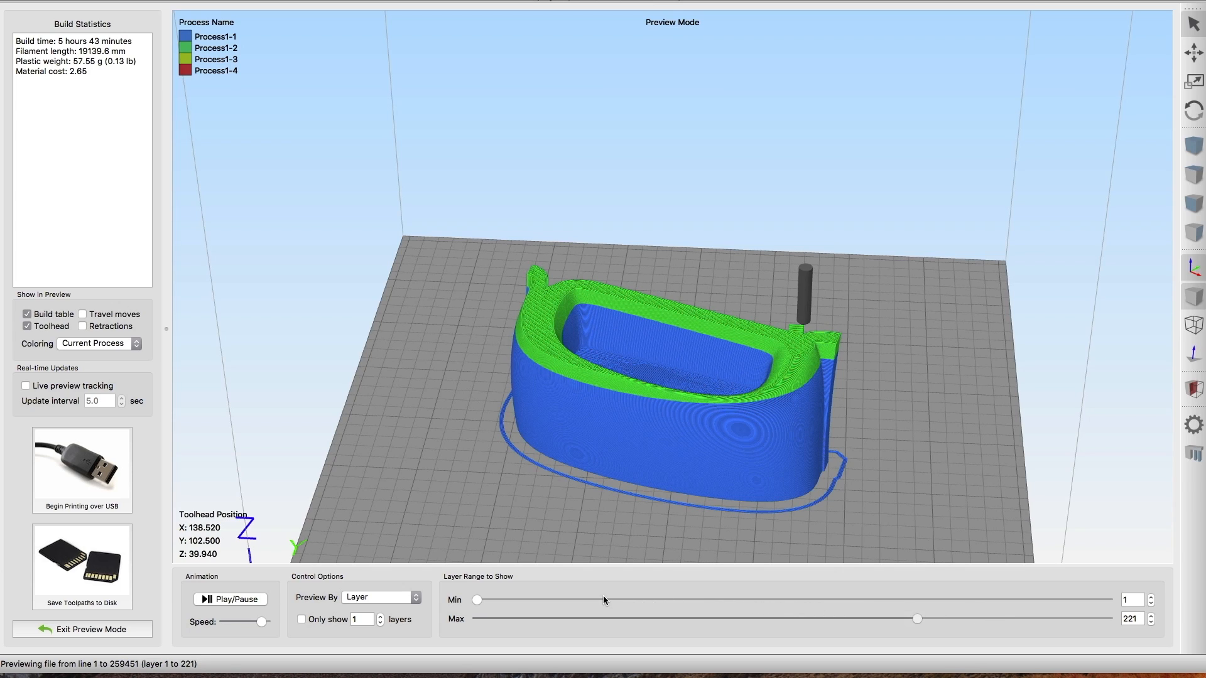
click(132, 625)
Step: Lower the infill percentage of Process1-1 and save its settings
click(60, 370)
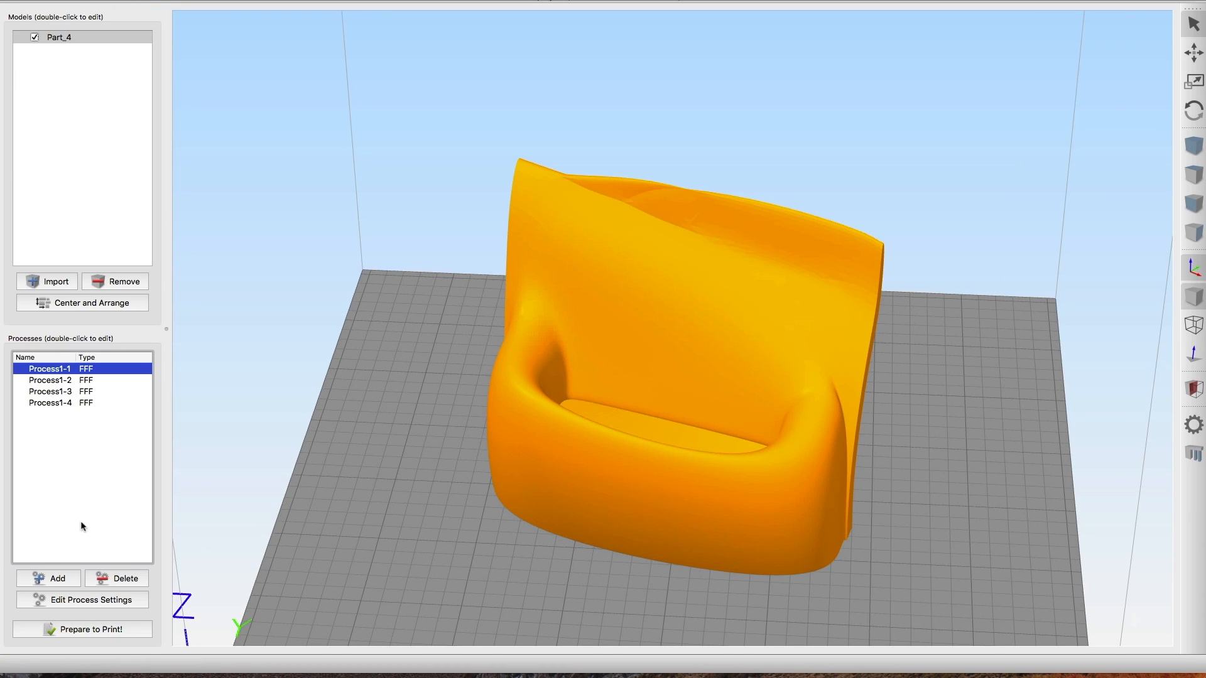
click(80, 599)
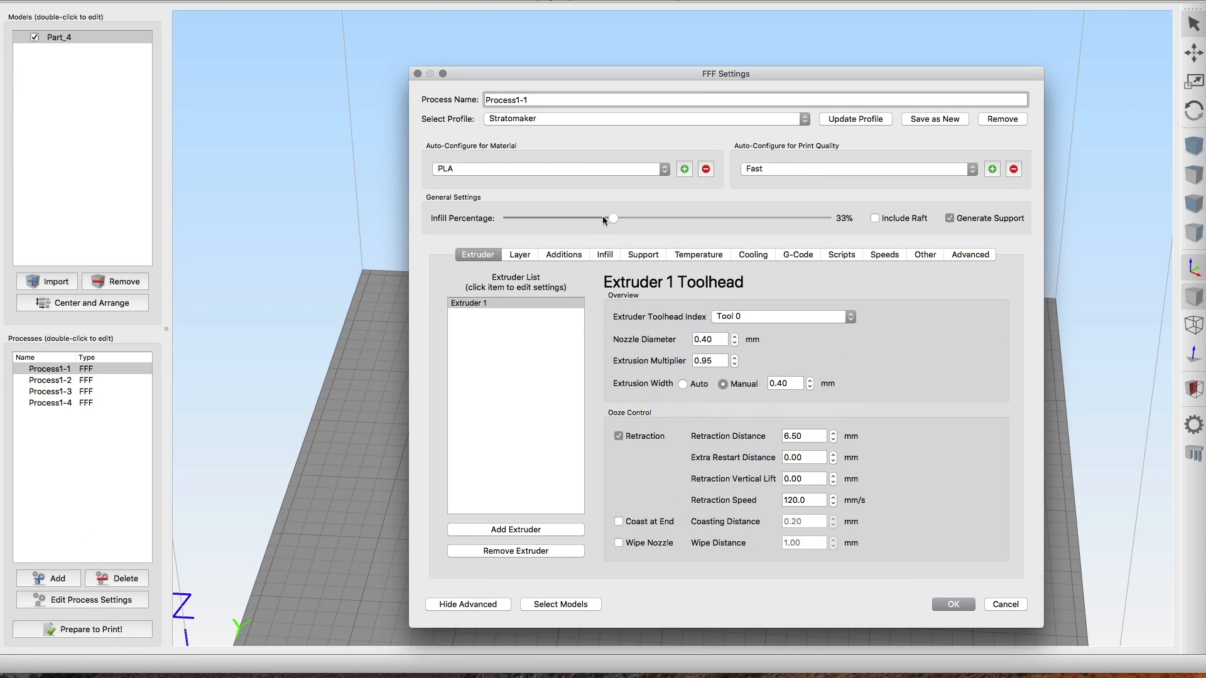
drag(609, 214, 531, 218)
click(953, 604)
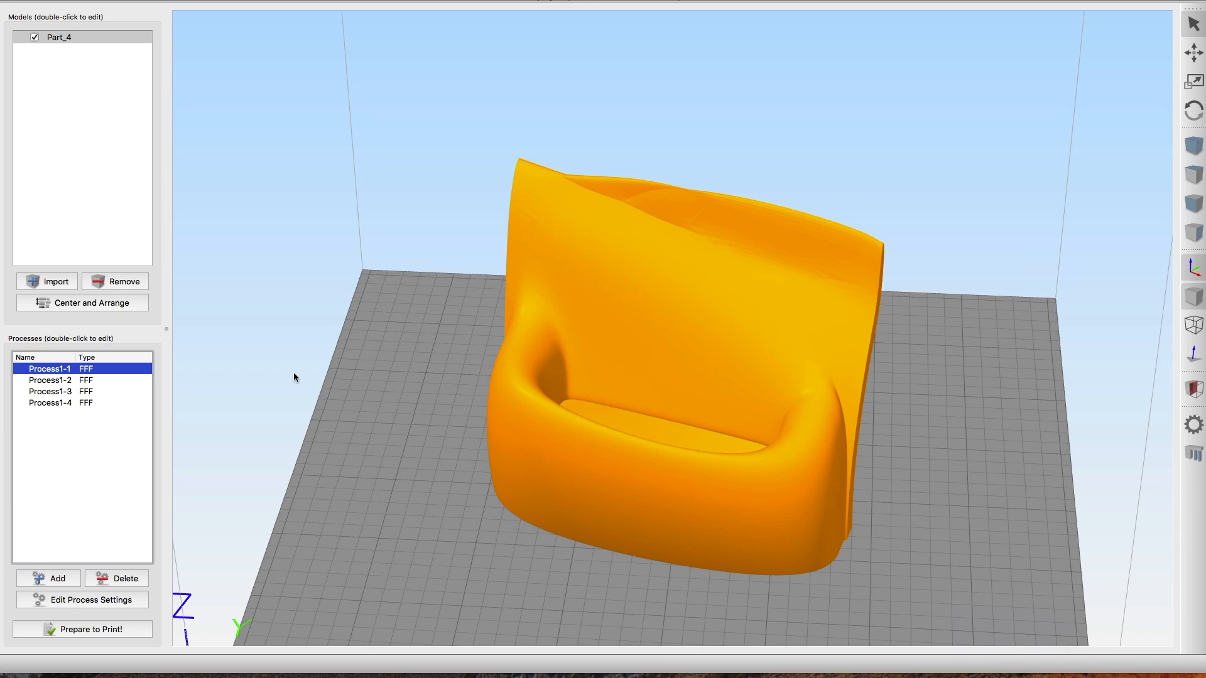
Step: Raise the infill percentage of Process1-2 above 30% and save its settings
click(101, 380)
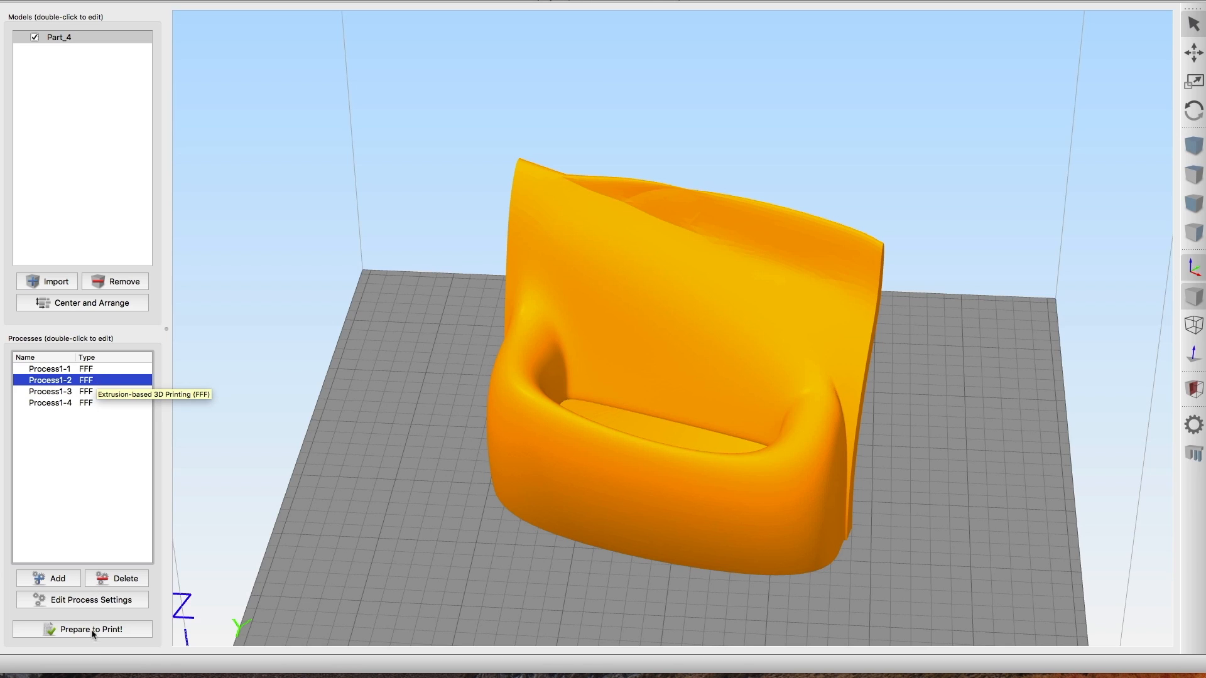
click(84, 600)
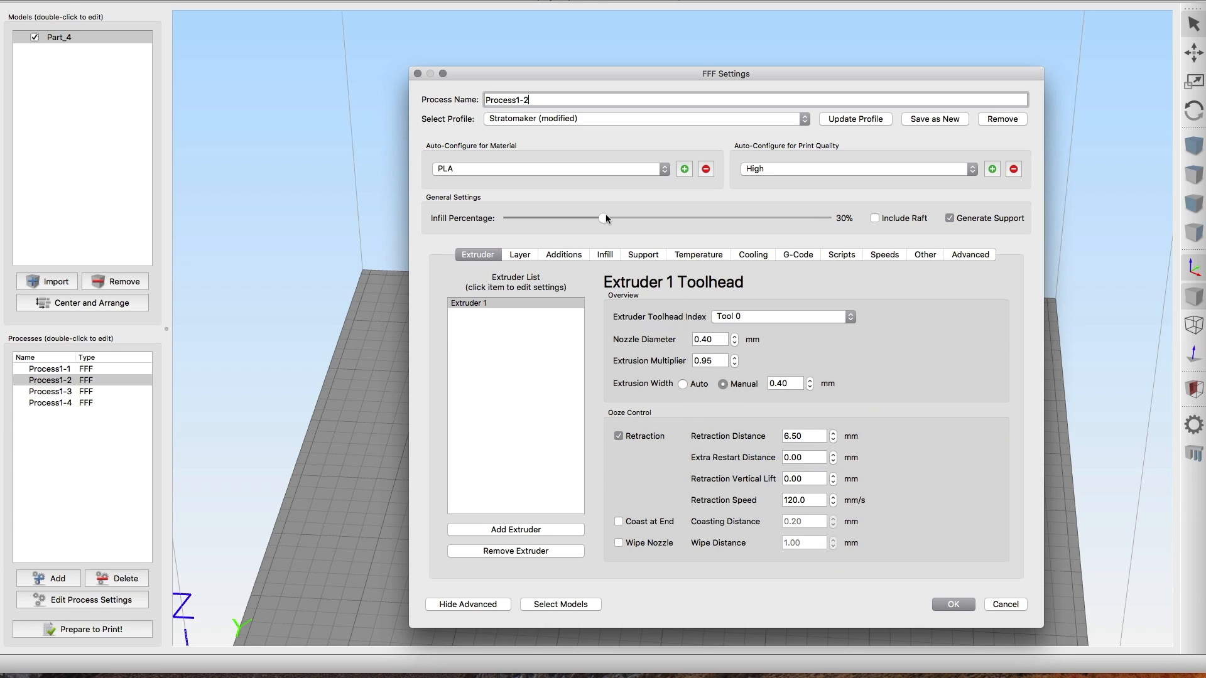
drag(604, 218, 701, 218)
click(955, 603)
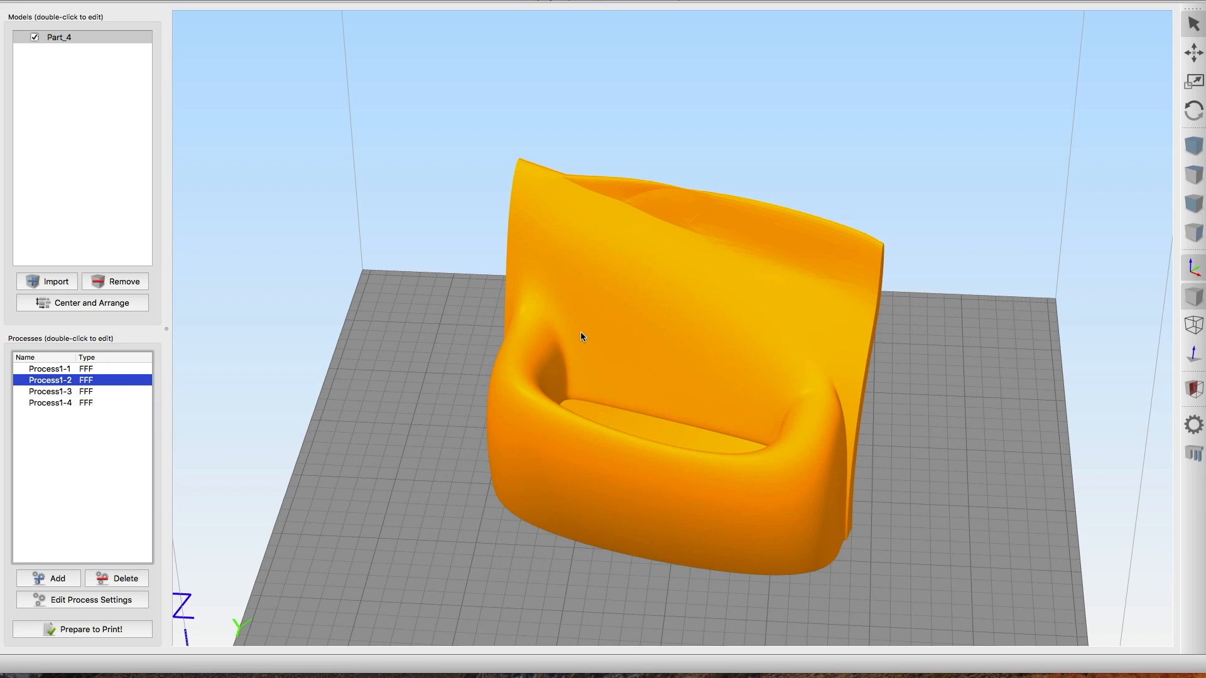
Step: Raise the infill percentage of Process1-4 above 30% and save its settings
key(Down)
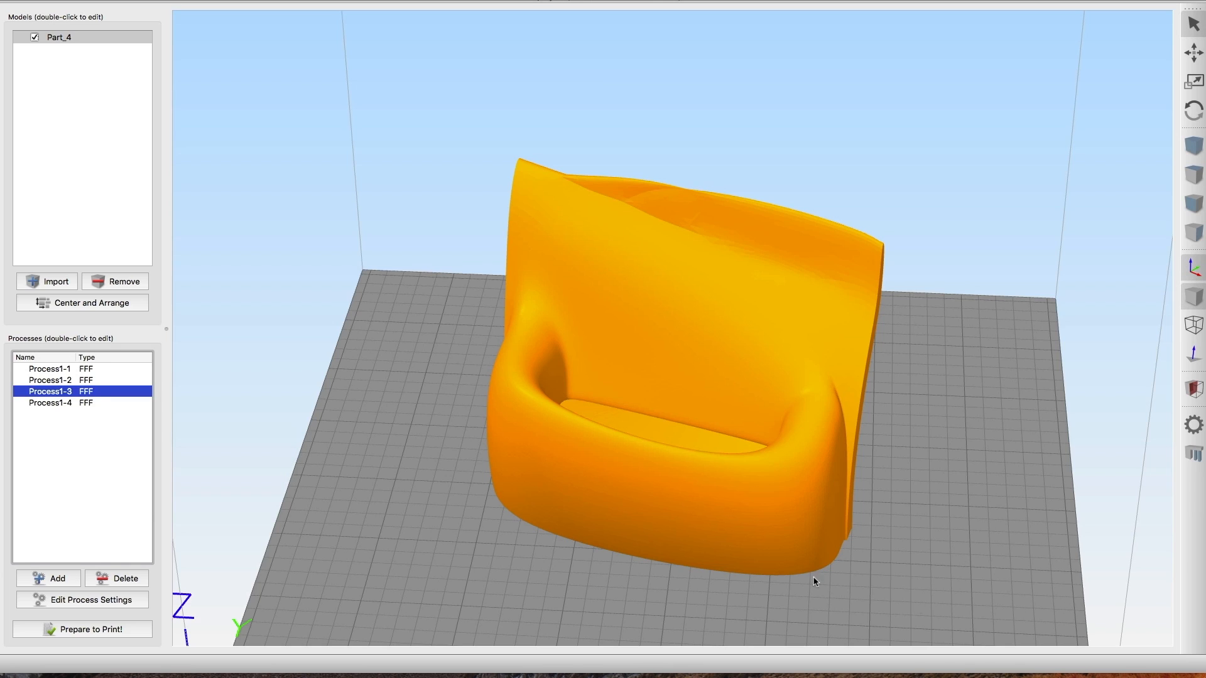
click(56, 408)
key(Down)
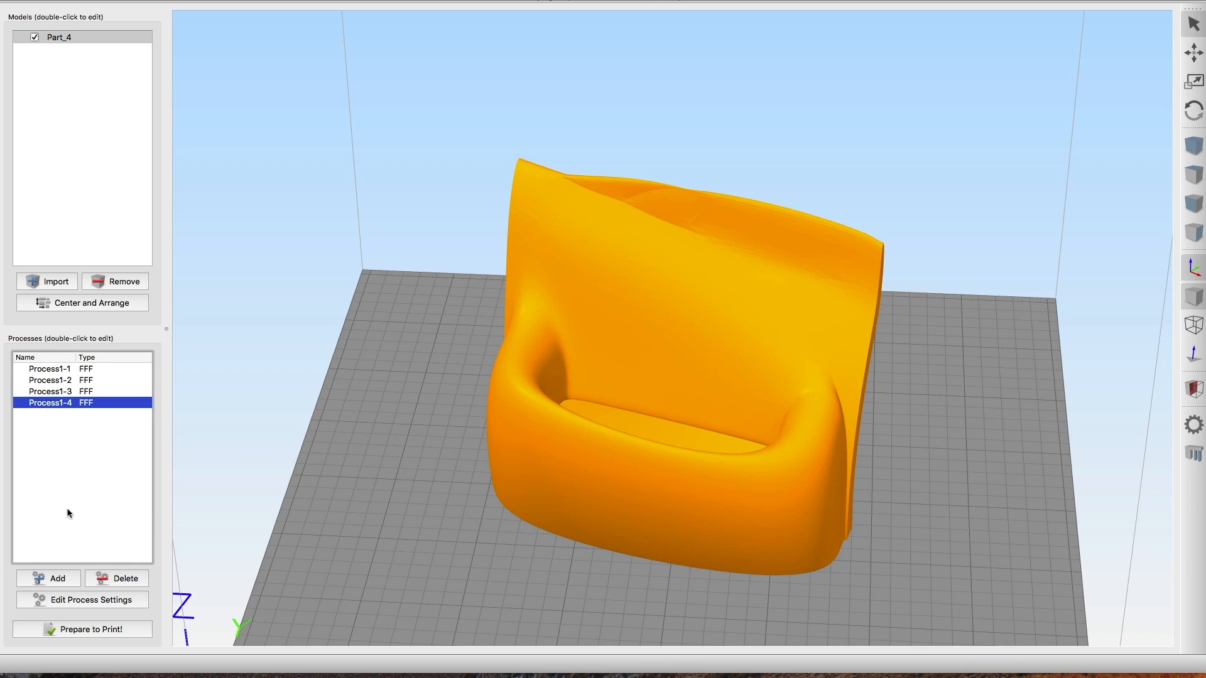
click(68, 598)
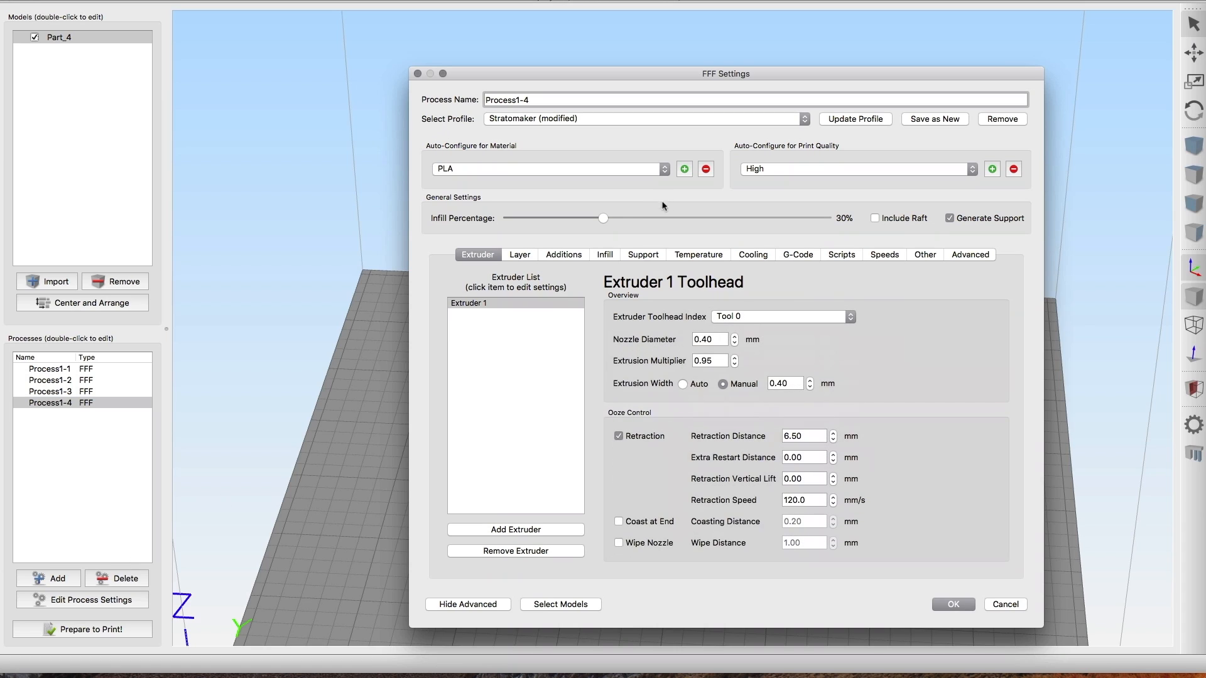
drag(632, 218, 728, 217)
click(962, 602)
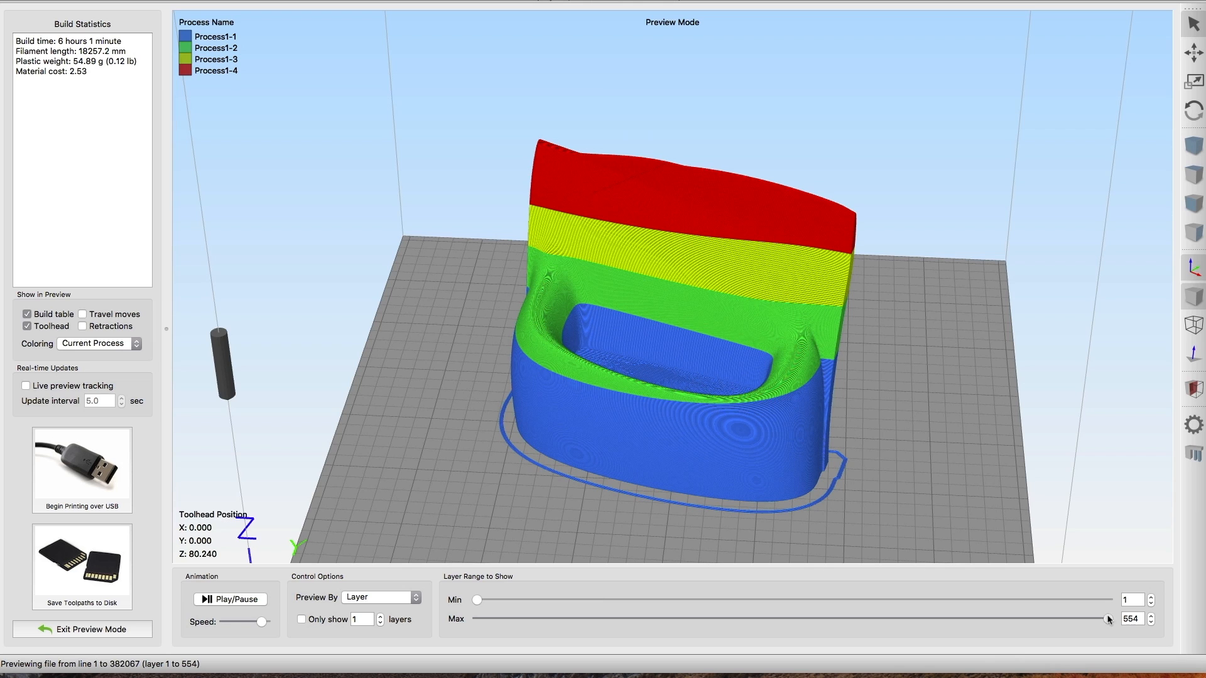
Step: Examine the infill of Process1-1 up close in the toolpath preview at maximum layers 105 and 124
drag(1108, 619, 616, 612)
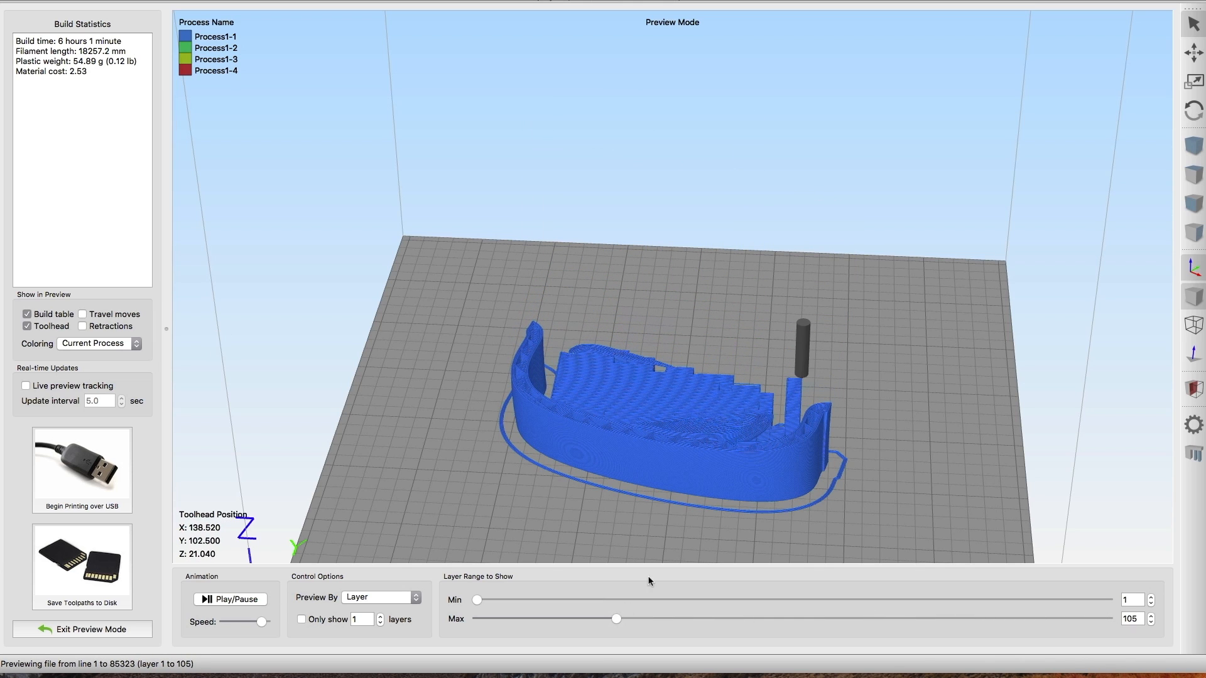
drag(672, 512, 676, 527)
scroll(692, 501, up, 5)
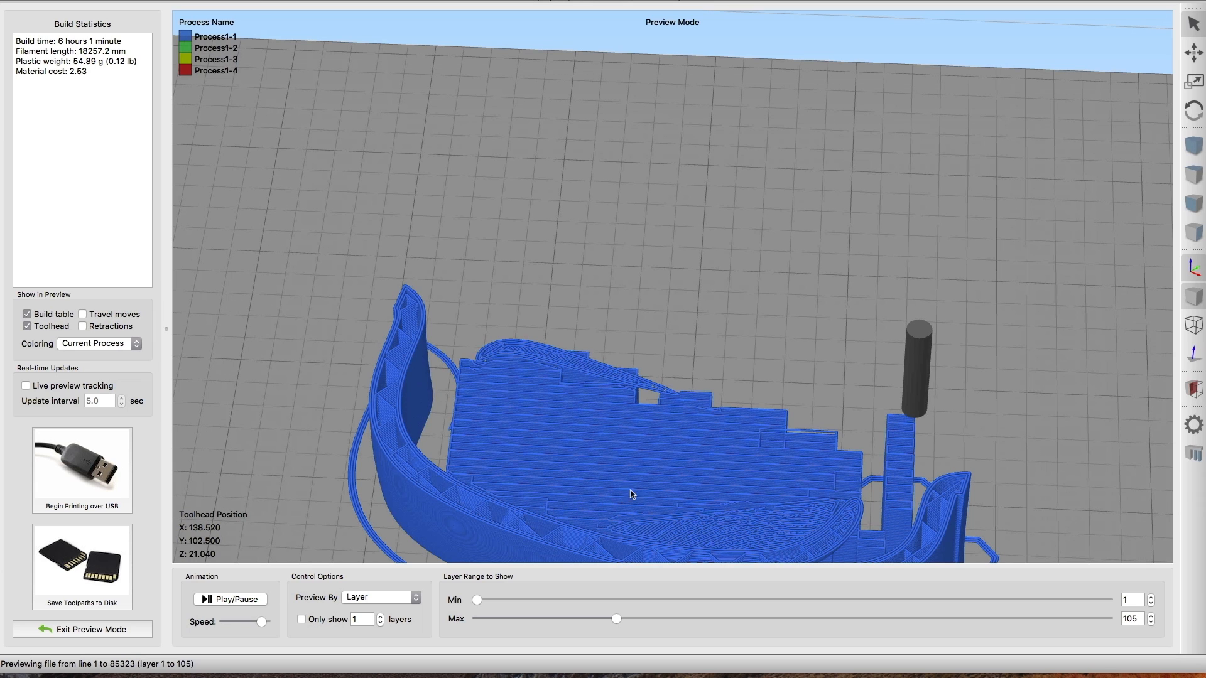
drag(650, 491, 653, 546)
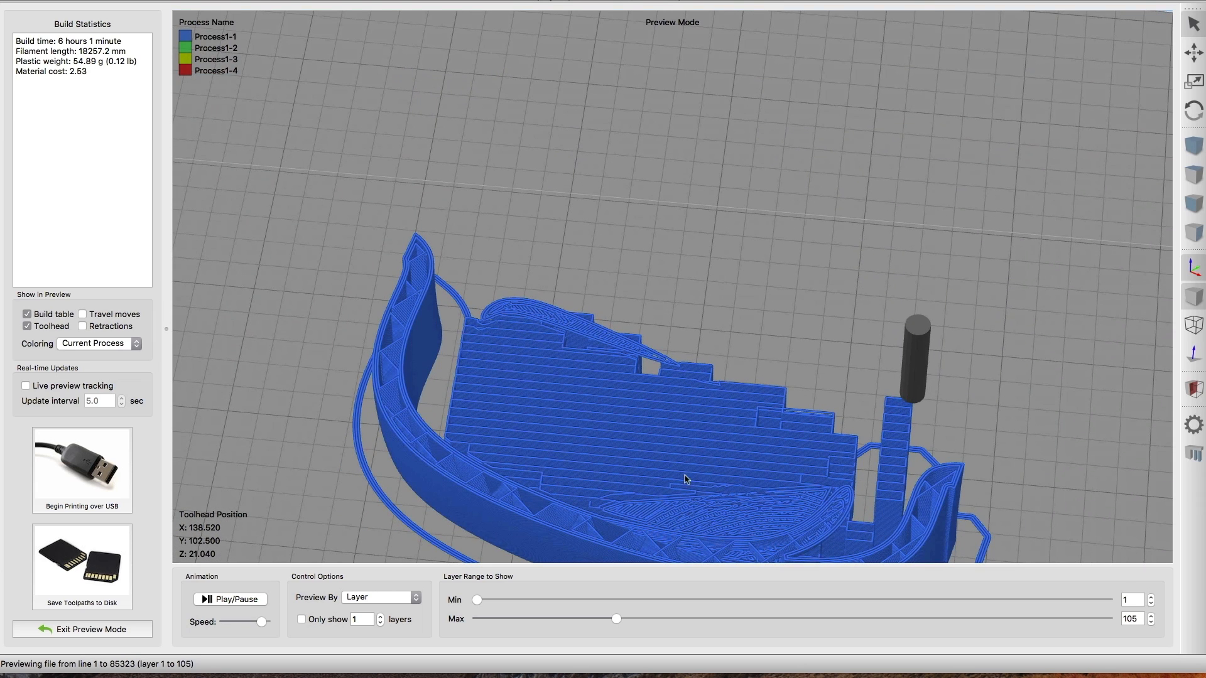
drag(692, 387, 693, 359)
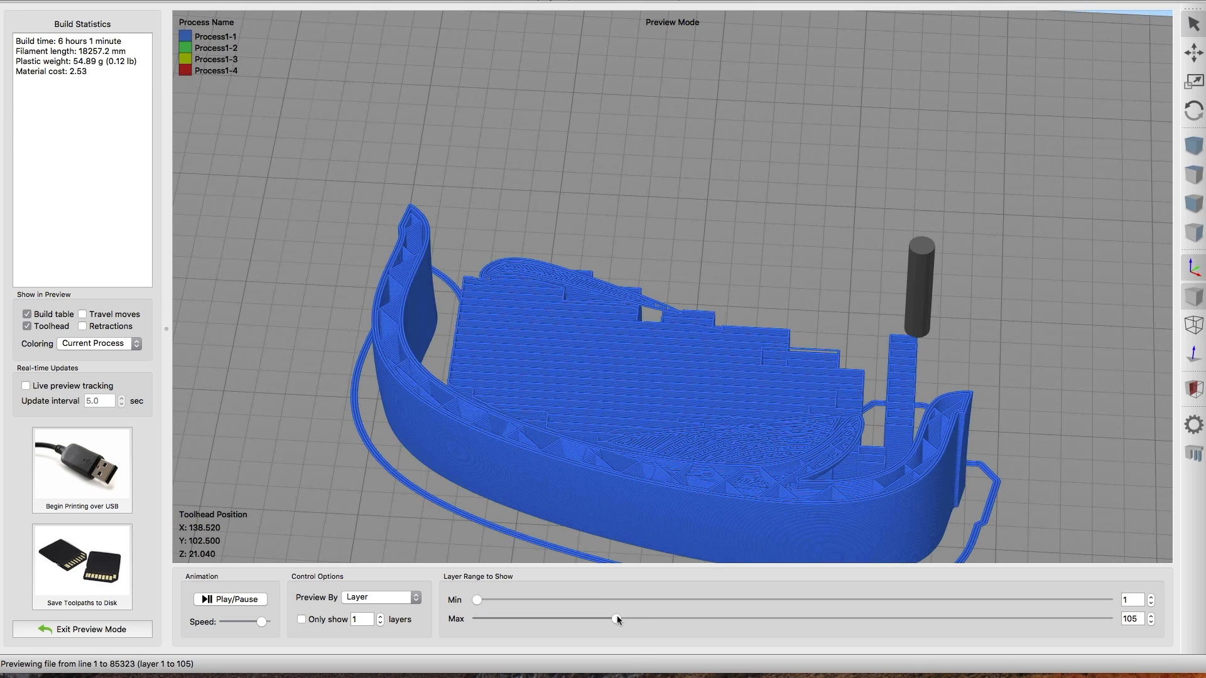
drag(622, 618, 686, 624)
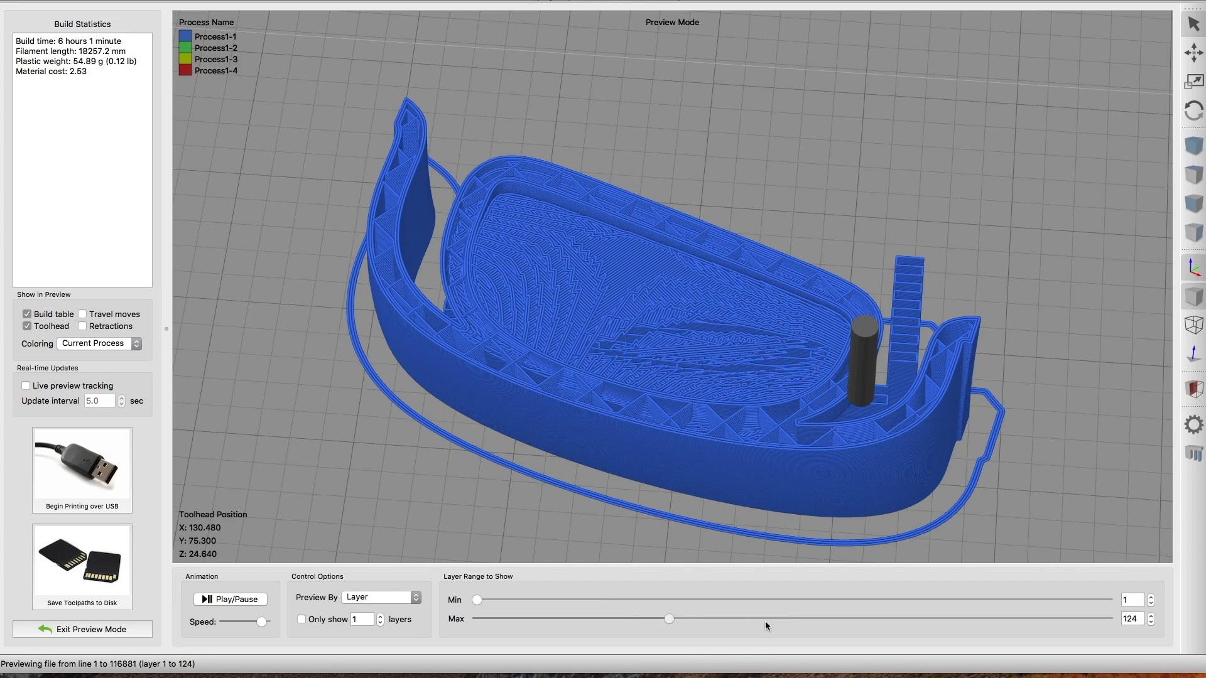
Step: Examine the upper processes' infill at maximum layers 214, 317 and 388, inspect the basin floor from above, and restore the preview to layer 554
drag(786, 621, 906, 611)
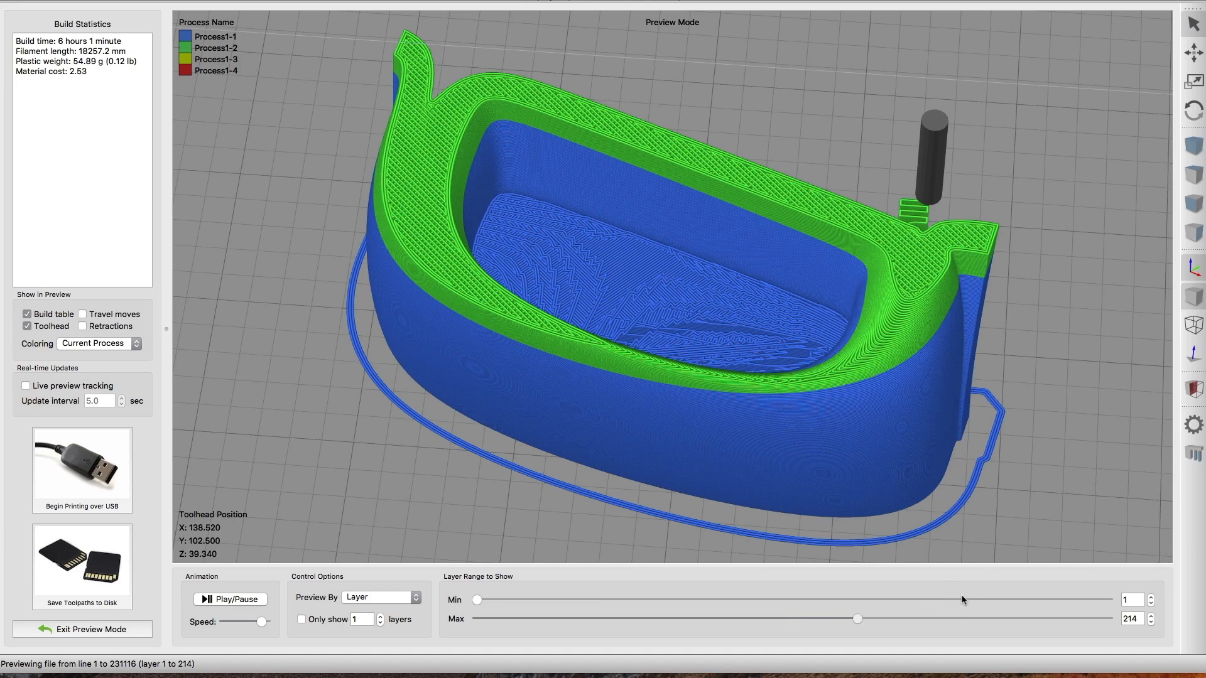
click(970, 619)
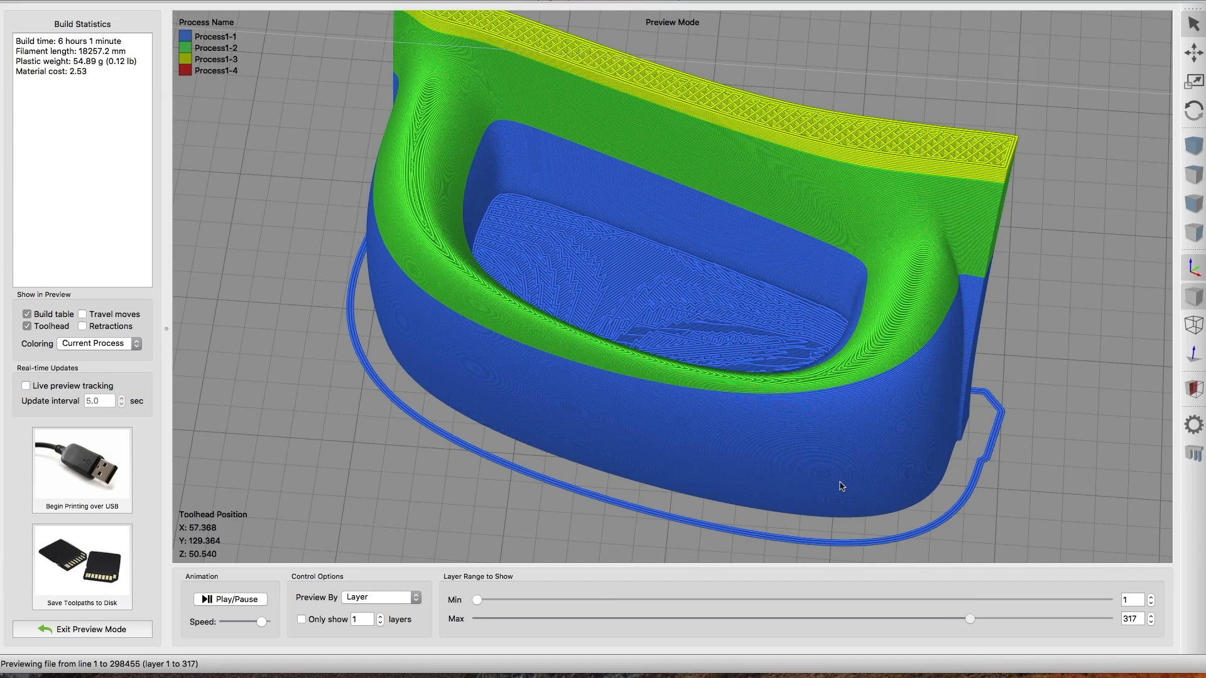
scroll(842, 487, down, 3)
drag(979, 620, 1006, 618)
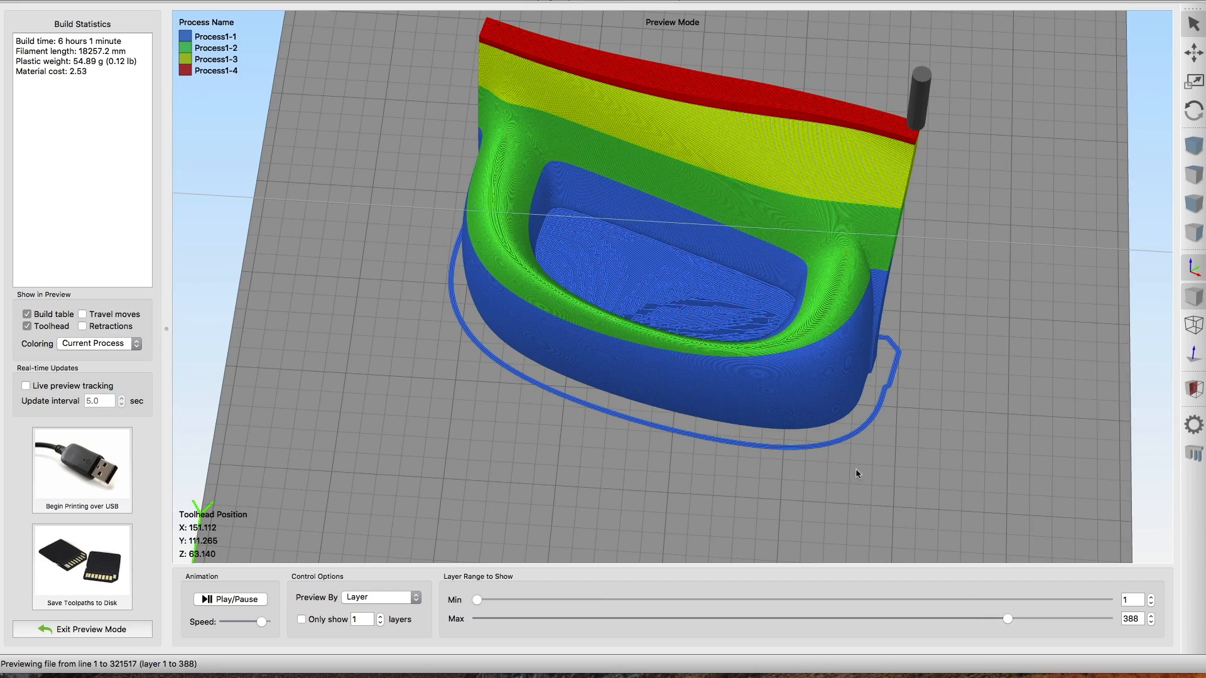
drag(856, 472, 820, 458)
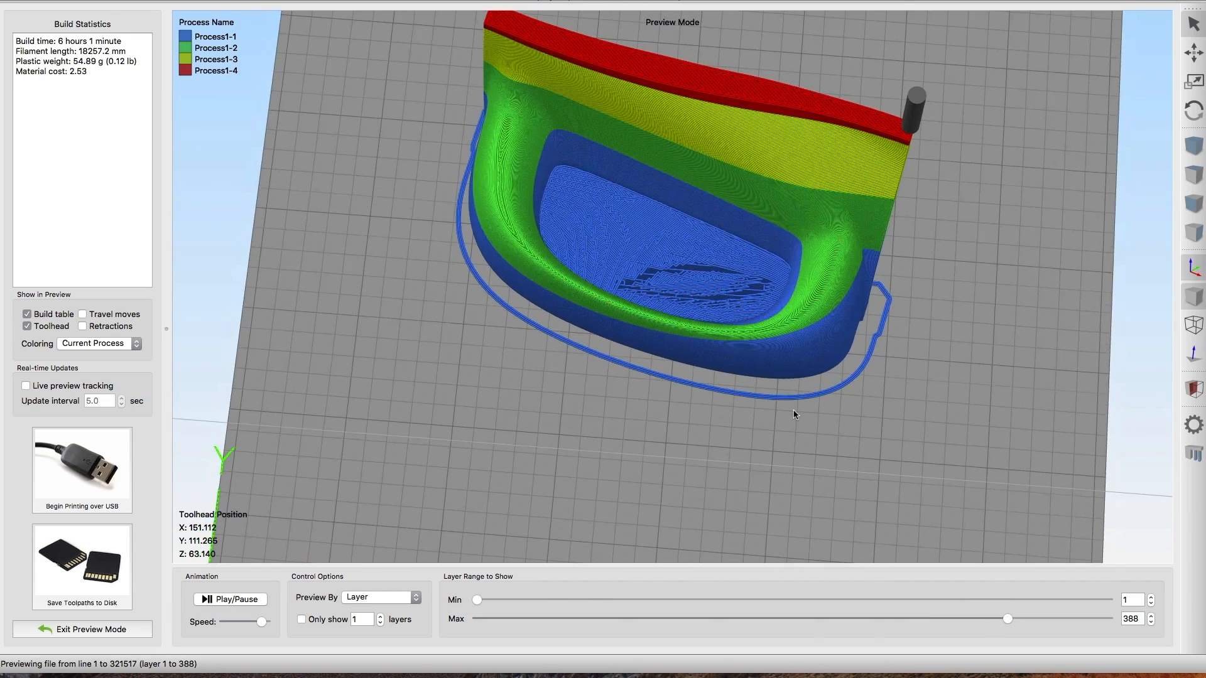
scroll(794, 415, up, 3)
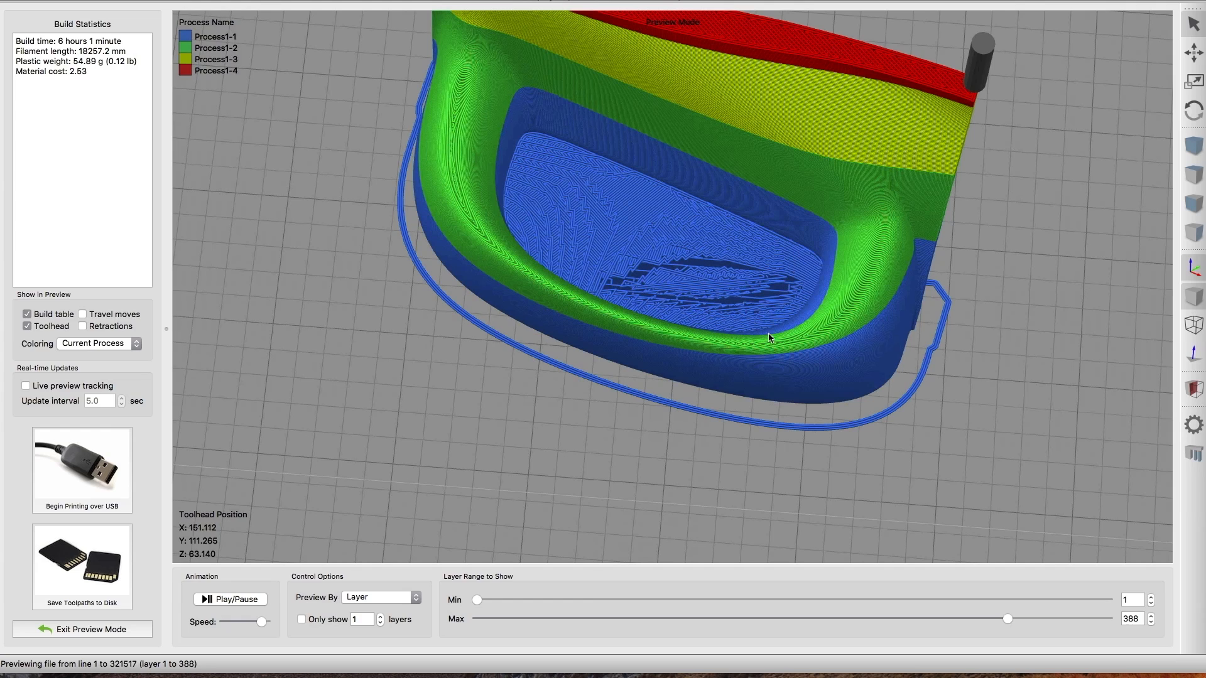
drag(771, 288, 752, 332)
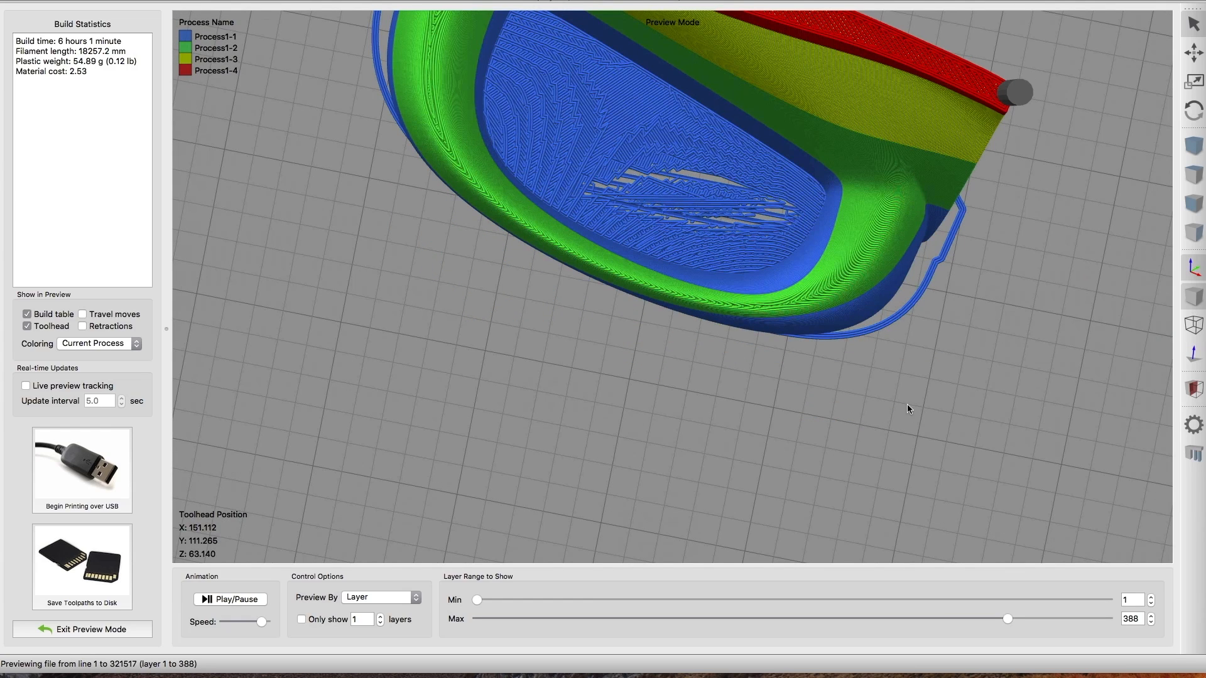
drag(1008, 619, 1109, 617)
drag(717, 340, 641, 340)
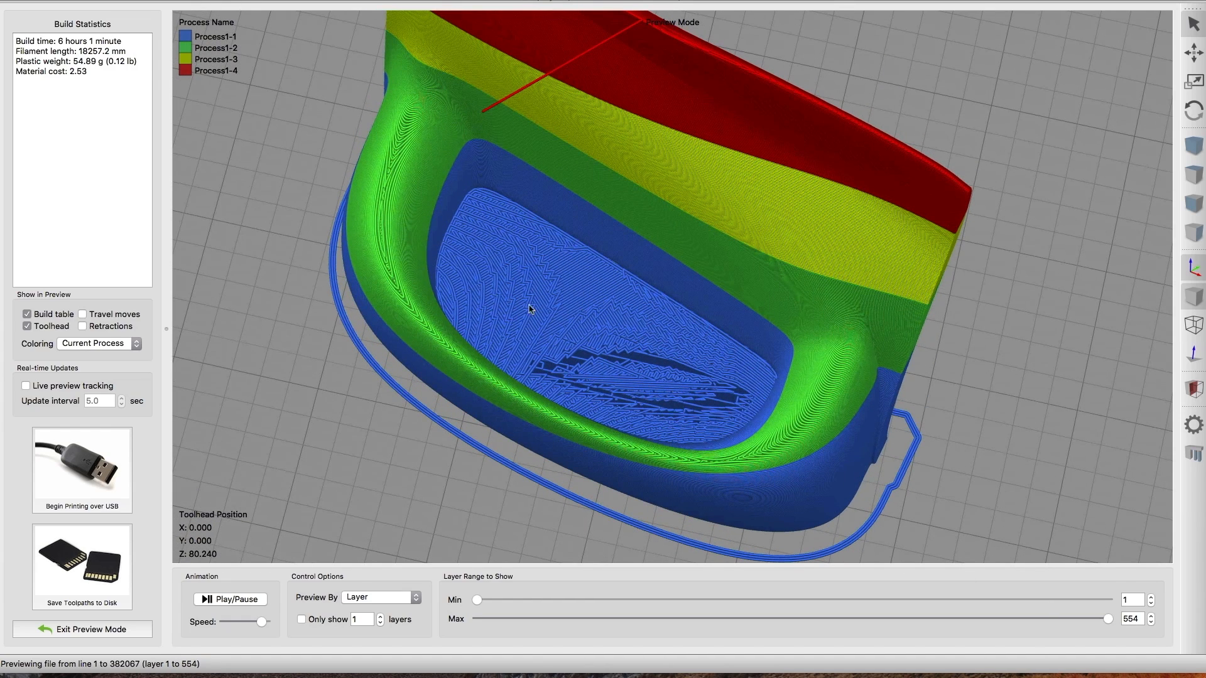